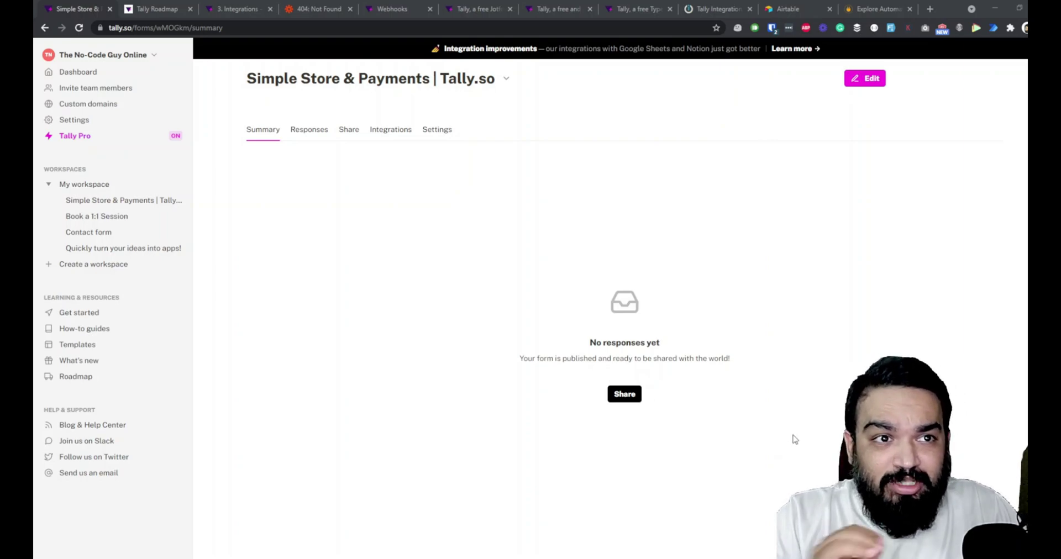
- Open the form's integrations and start connecting Airtable, bringing up API key, base ID and table settings
{"action": "left_click", "coordinate": [392, 130]}
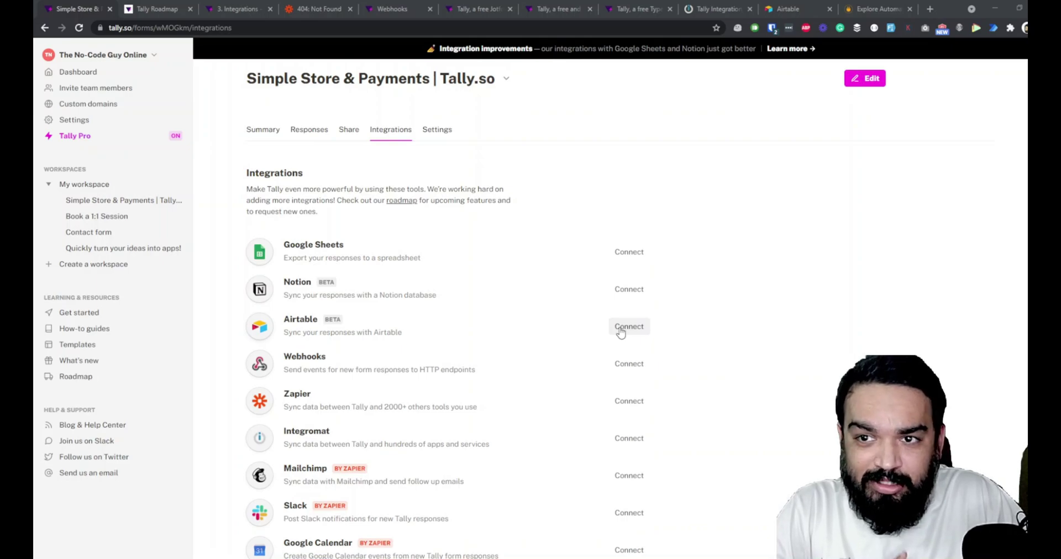
{"action": "left_click", "coordinate": [620, 329]}
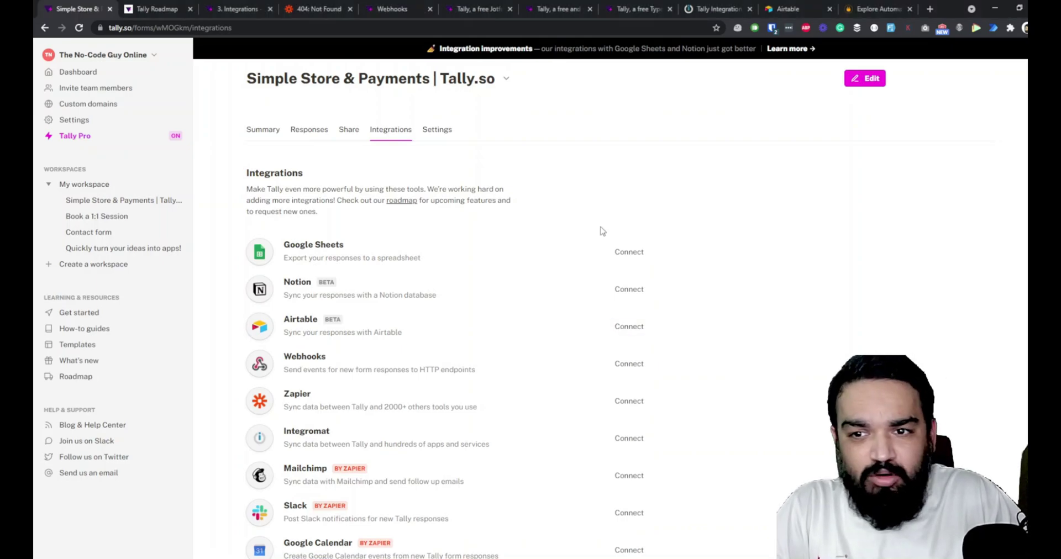
{"action": "left_click", "coordinate": [630, 330]}
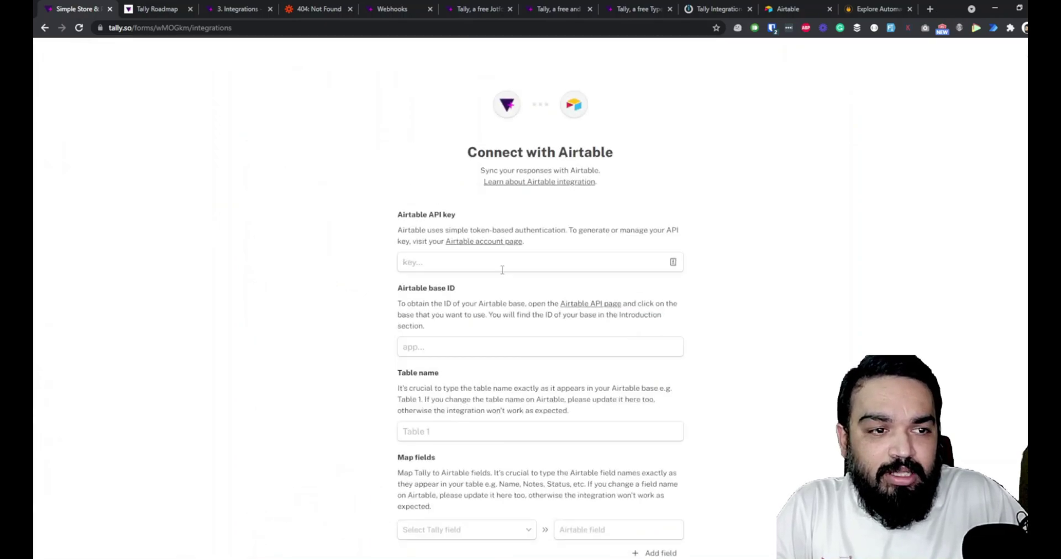
{"action": "left_click", "coordinate": [501, 268]}
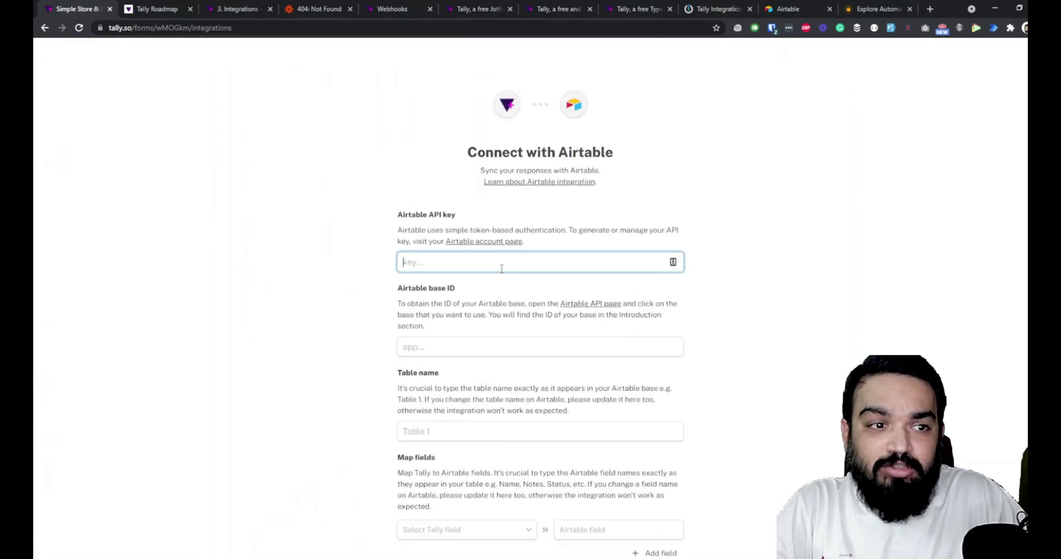
{"action": "left_click", "coordinate": [468, 352]}
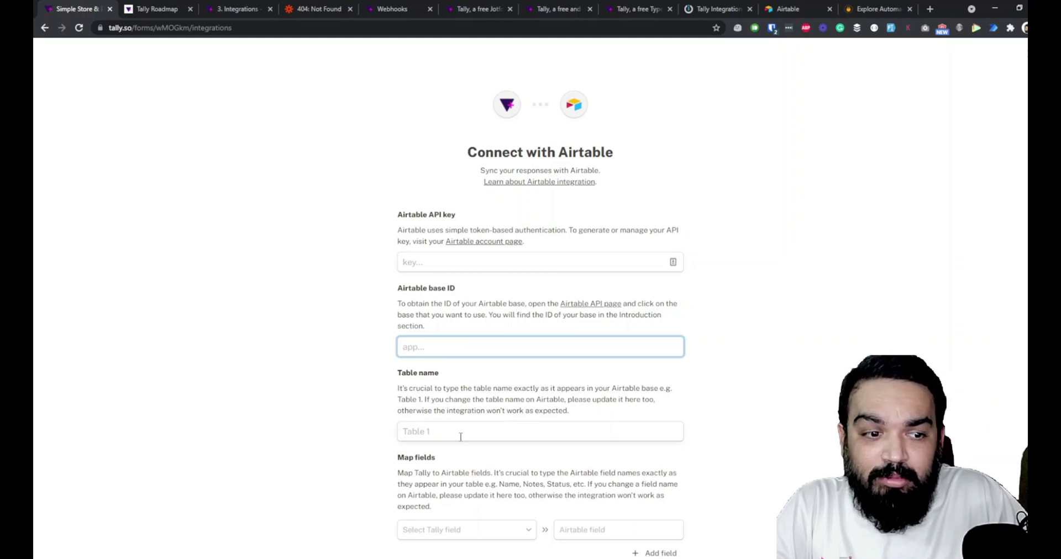
{"action": "scroll", "coordinate": [461, 436], "scroll_direction": "down", "scroll_amount": 2}
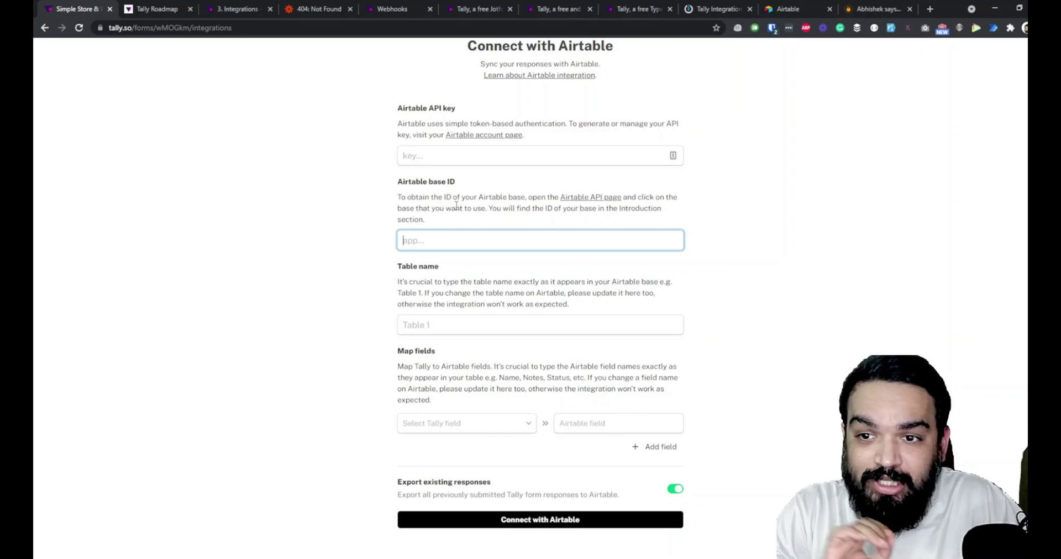
{"action": "left_click", "coordinate": [472, 423]}
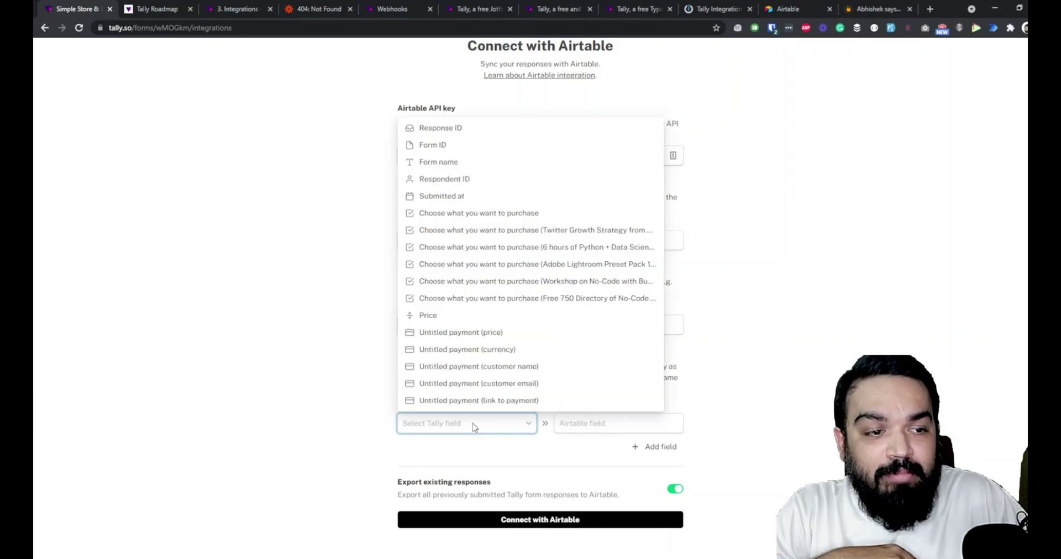
{"action": "left_click", "coordinate": [595, 433]}
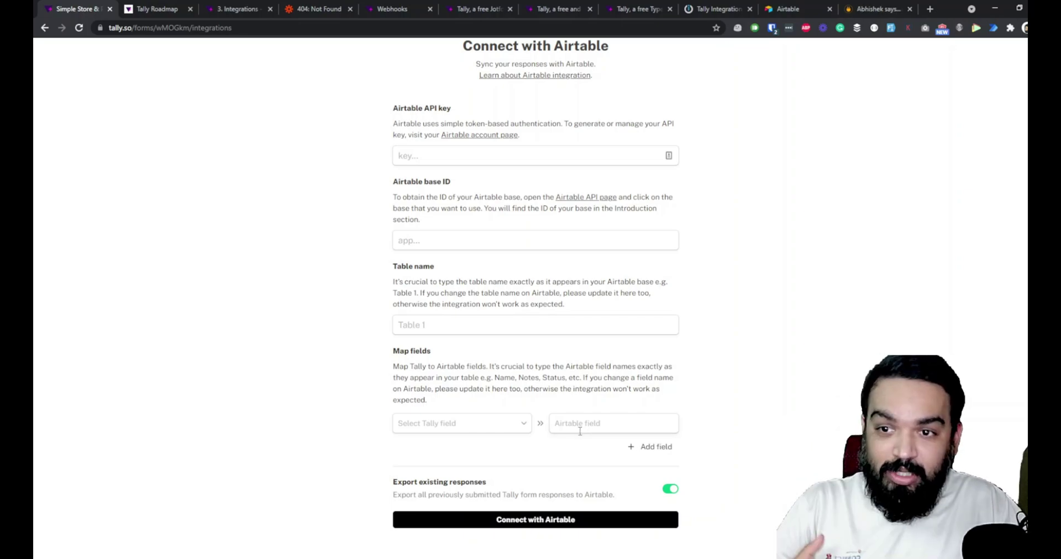
{"action": "scroll", "coordinate": [841, 188], "scroll_direction": "up", "scroll_amount": 2}
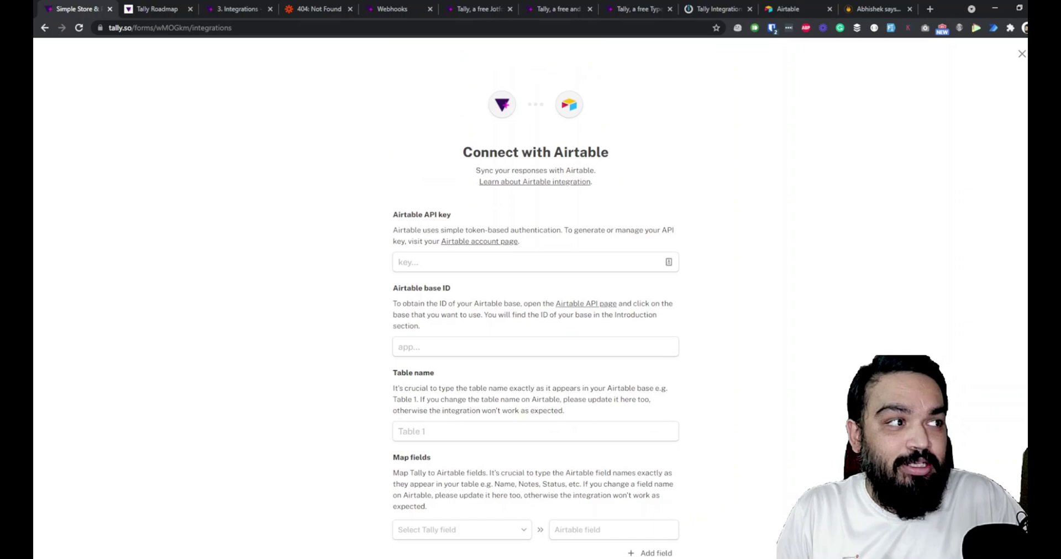
{"action": "left_click", "coordinate": [1022, 55]}
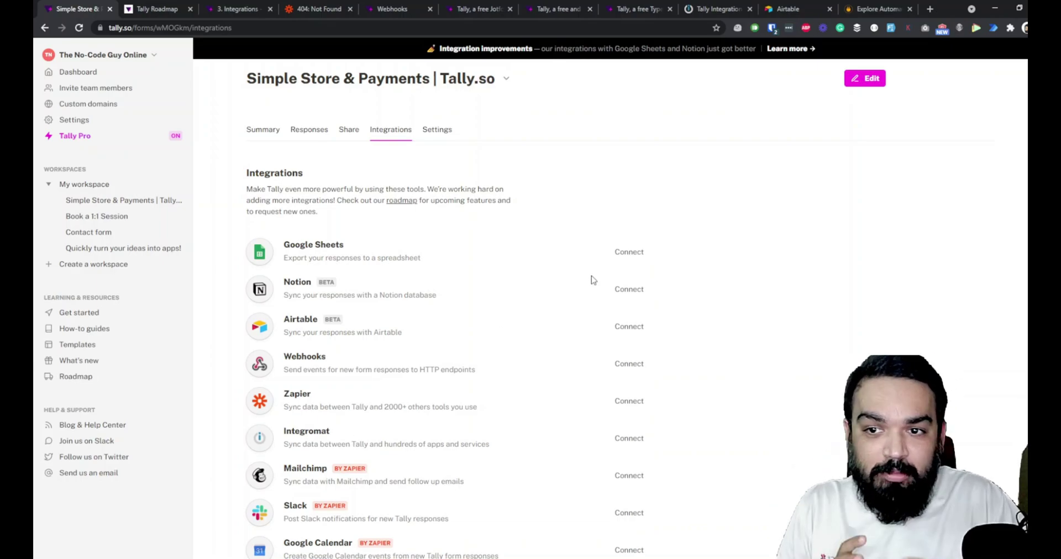
- Browse Integromat's Tally templates for Slack, PDFMonkey, Google Calendar, Intercom and HubSpot CRM
{"action": "left_click", "coordinate": [715, 9]}
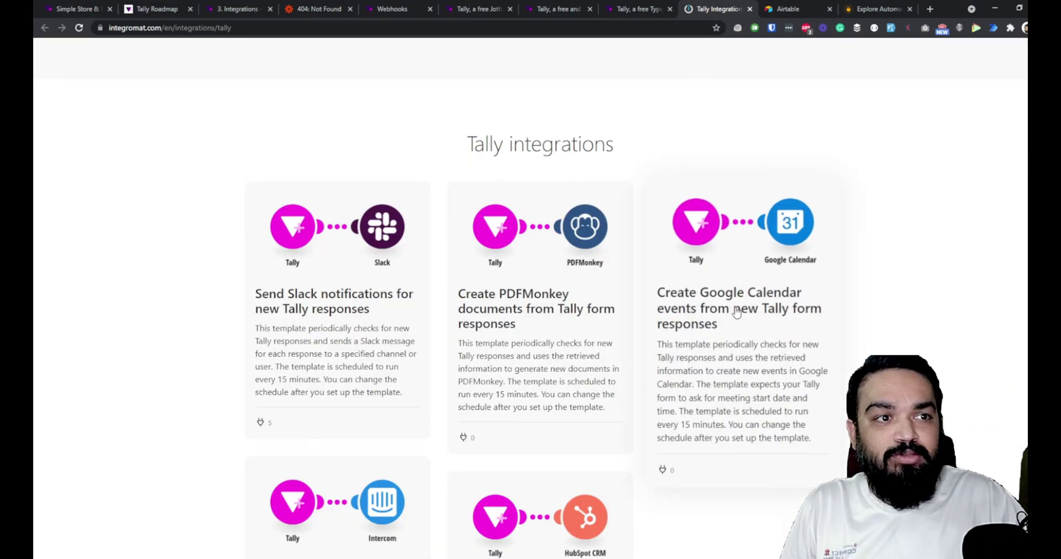
{"action": "scroll", "coordinate": [737, 313], "scroll_direction": "down", "scroll_amount": 2}
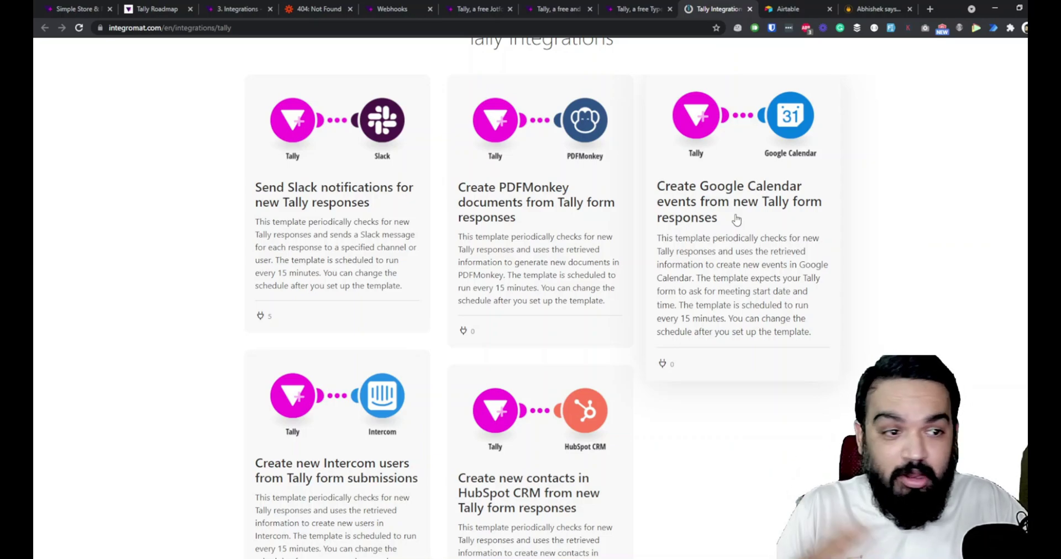
{"action": "scroll", "coordinate": [540, 336], "scroll_direction": "down", "scroll_amount": 4}
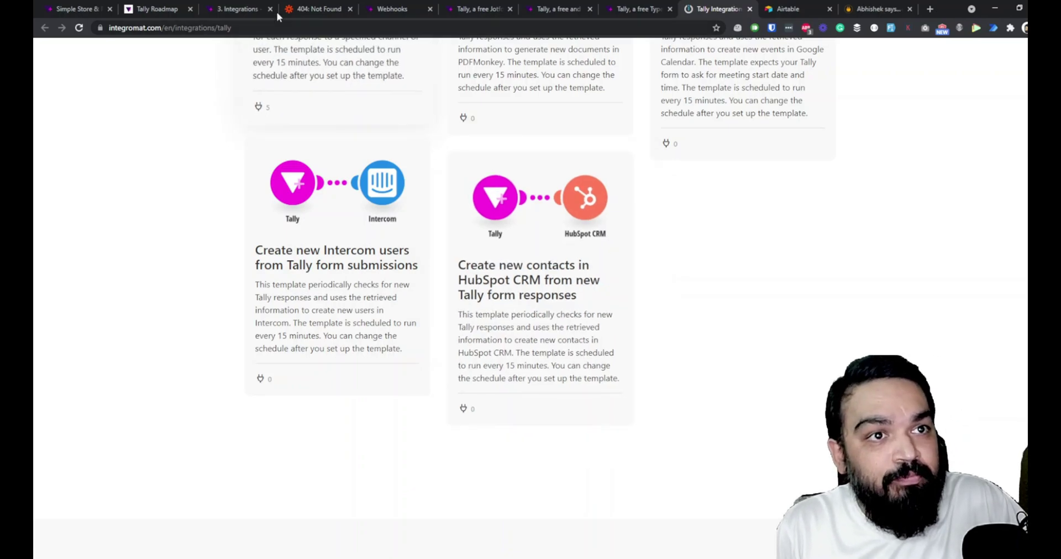
- Open Tally's Add a webhook endpoint page for the form and focus the empty Endpoint URL field
{"action": "left_click", "coordinate": [49, 11]}
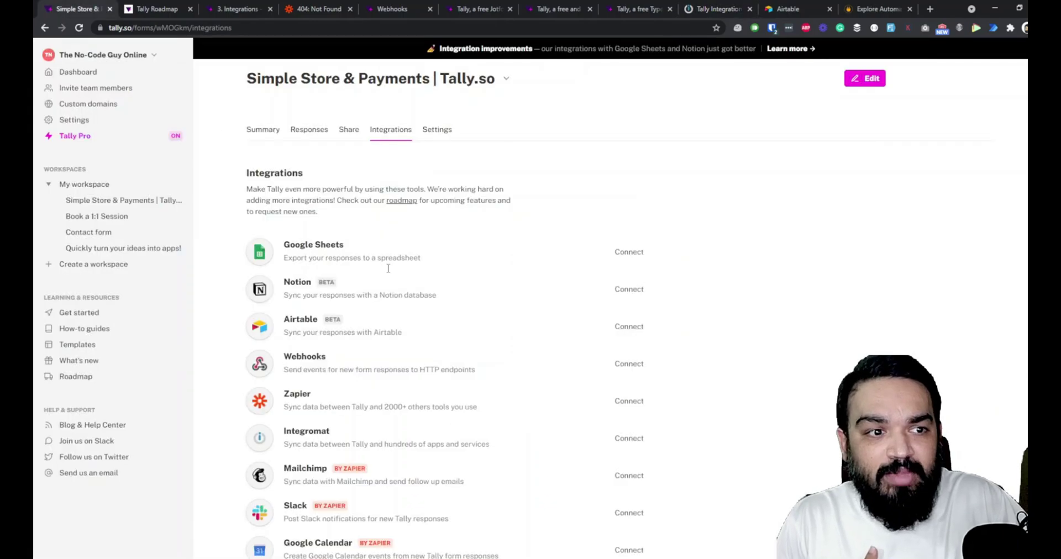
{"action": "scroll", "coordinate": [442, 325], "scroll_direction": "down", "scroll_amount": 2}
{"action": "scroll", "coordinate": [442, 325], "scroll_direction": "down", "scroll_amount": 1}
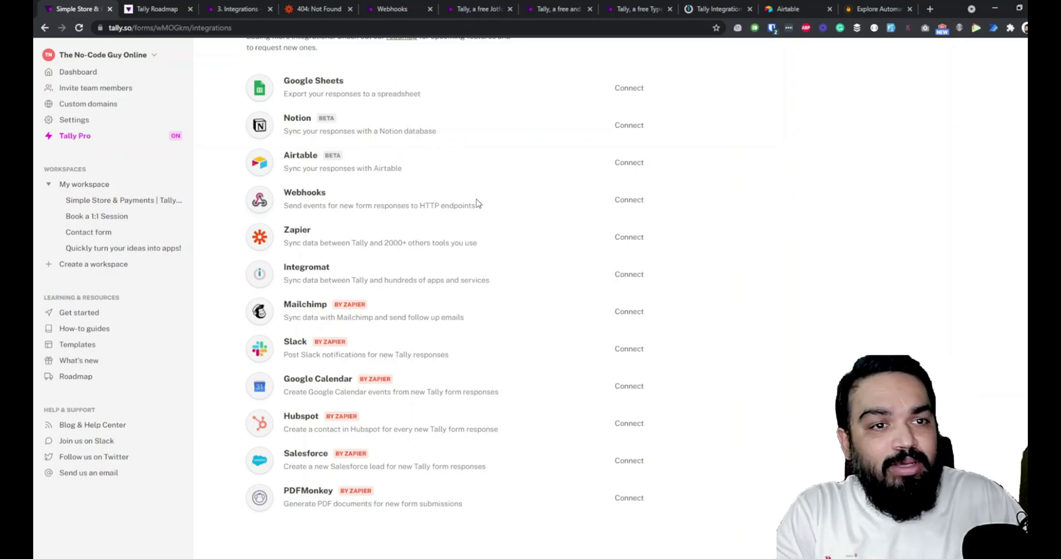
{"action": "left_click", "coordinate": [623, 207]}
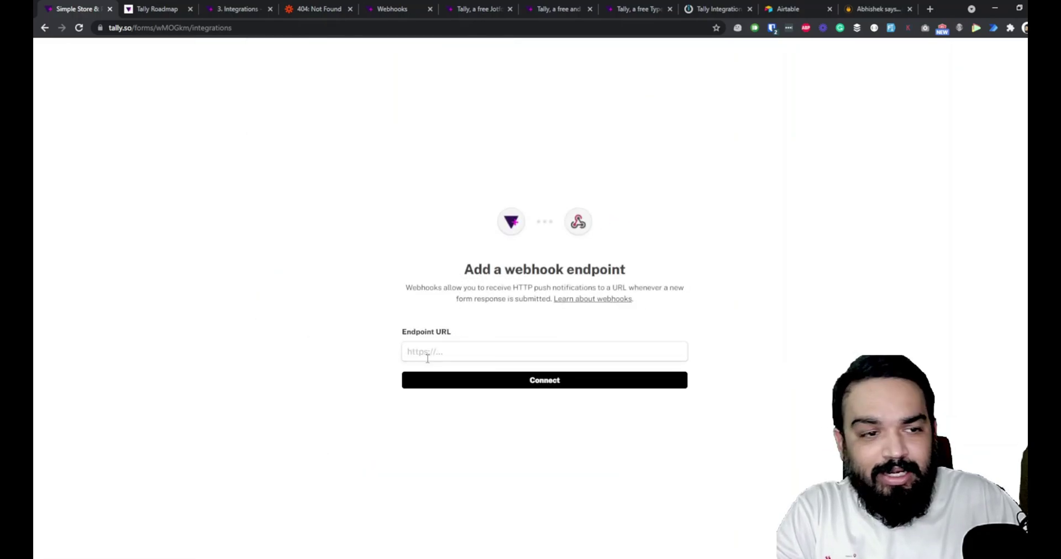
{"action": "left_click", "coordinate": [428, 350]}
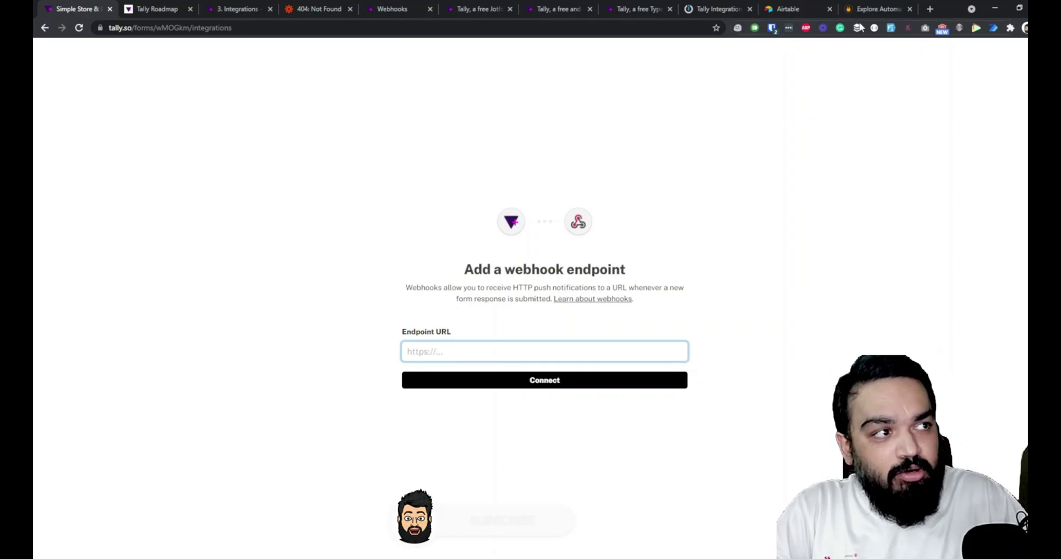
- In Integrately, search 'webhoo' and pick Webhook / API Integration as the first app
{"action": "left_click", "coordinate": [875, 9]}
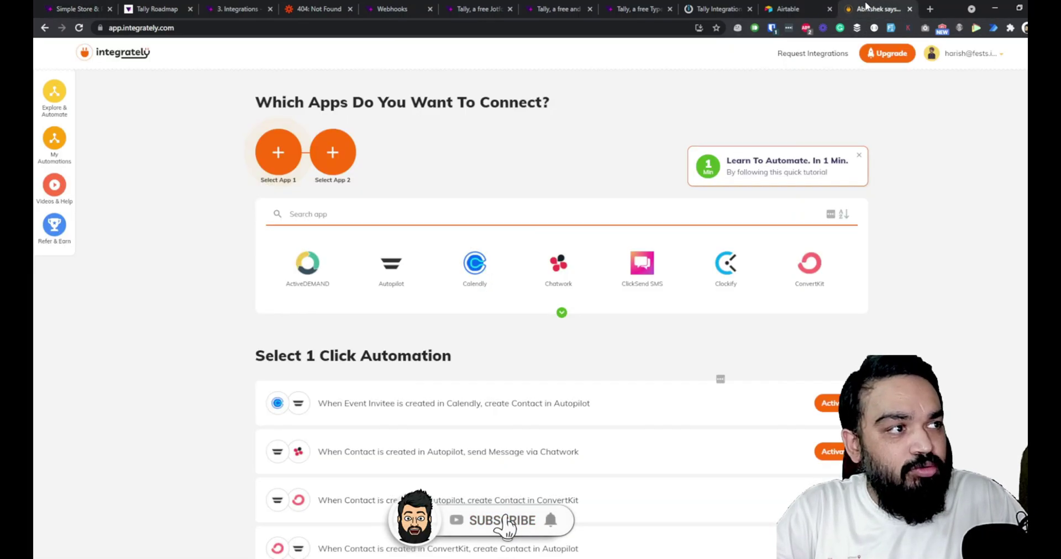
{"action": "double_click", "coordinate": [170, 30]}
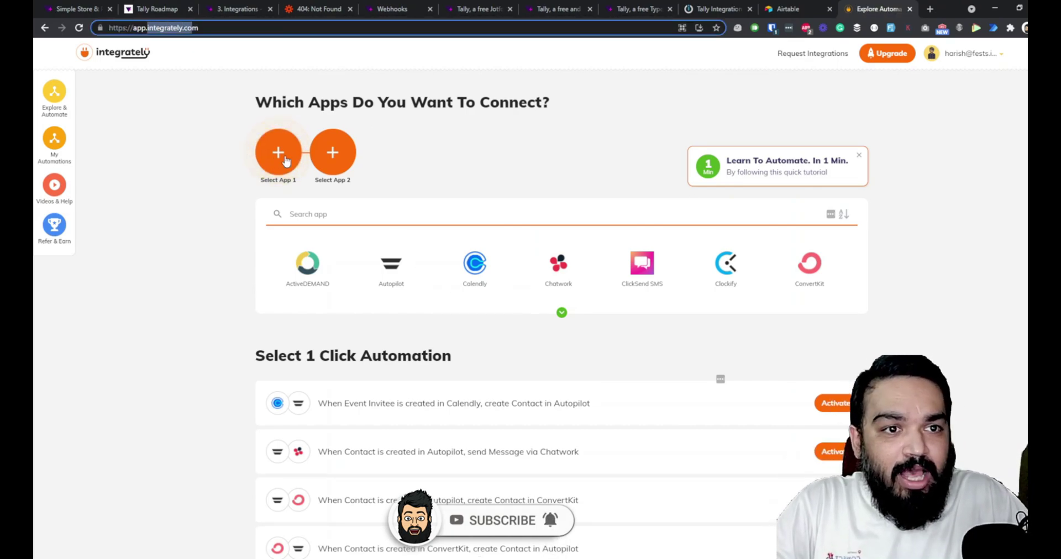
{"action": "left_click", "coordinate": [279, 159]}
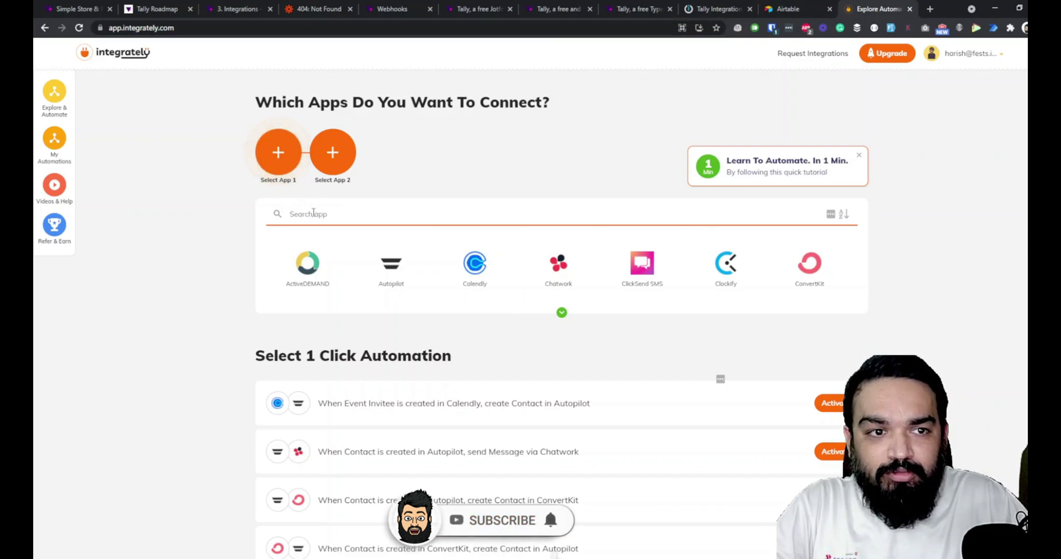
{"action": "type", "text": "webh"}
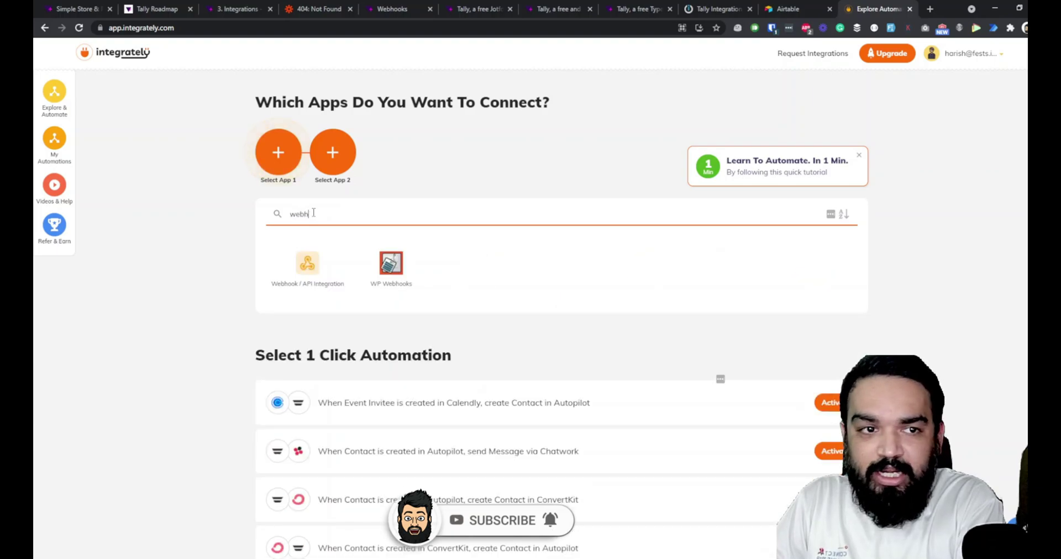
{"action": "type", "text": "oo"}
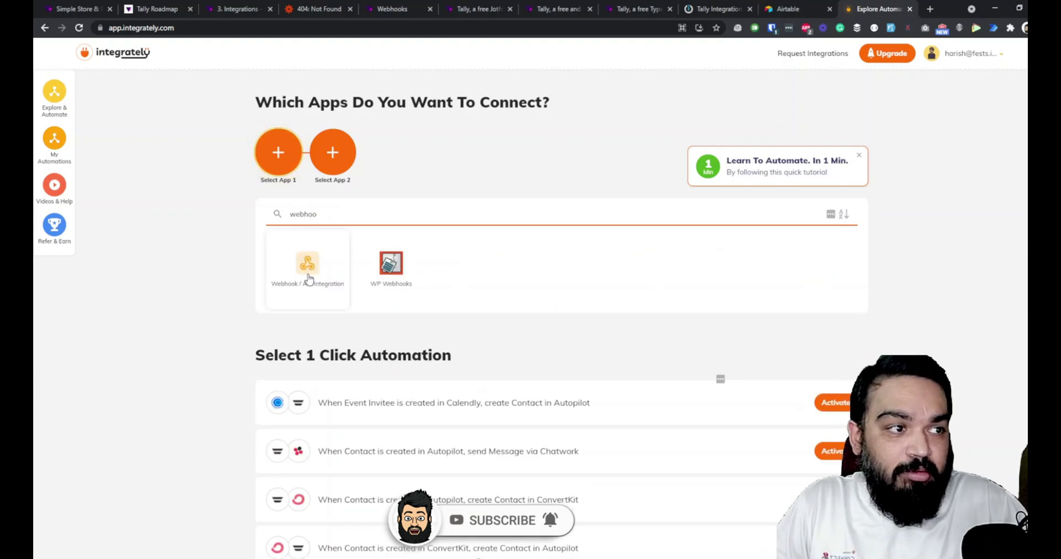
{"action": "left_click", "coordinate": [308, 277]}
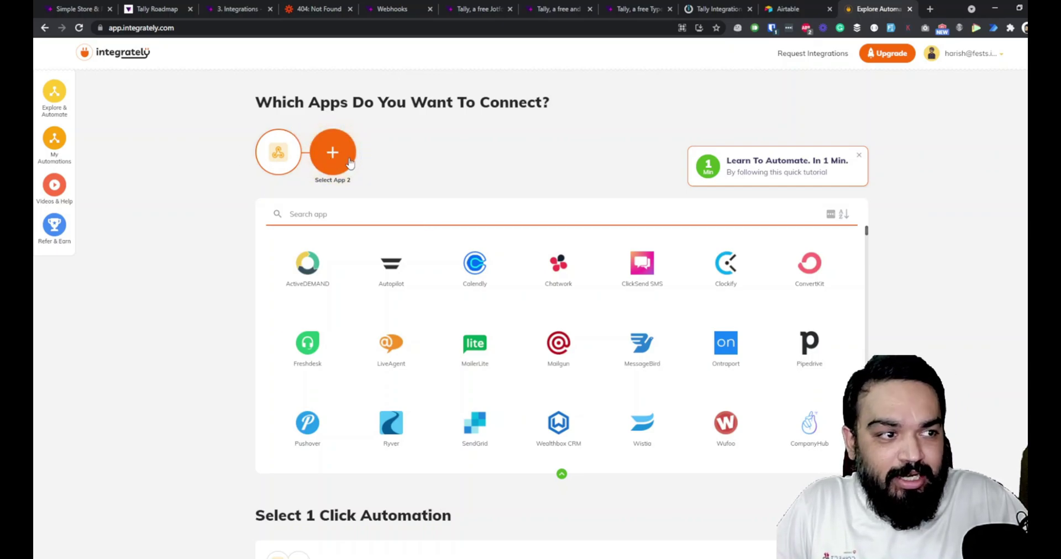
- Search 'airta' and add Airtable as the second app
{"action": "scroll", "coordinate": [532, 361], "scroll_direction": "down", "scroll_amount": 5}
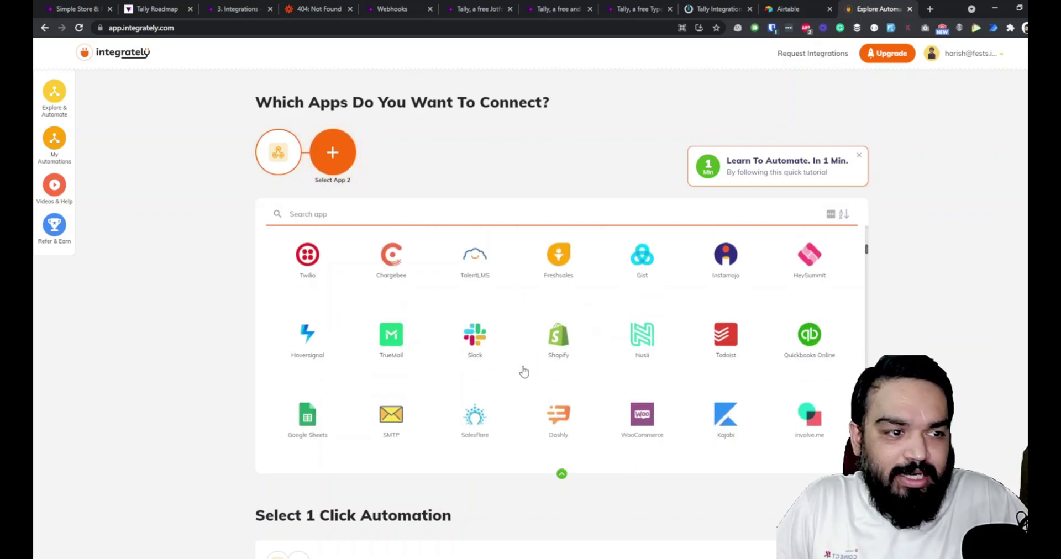
{"action": "scroll", "coordinate": [523, 371], "scroll_direction": "down", "scroll_amount": 6}
{"action": "scroll", "coordinate": [568, 379], "scroll_direction": "up", "scroll_amount": 4}
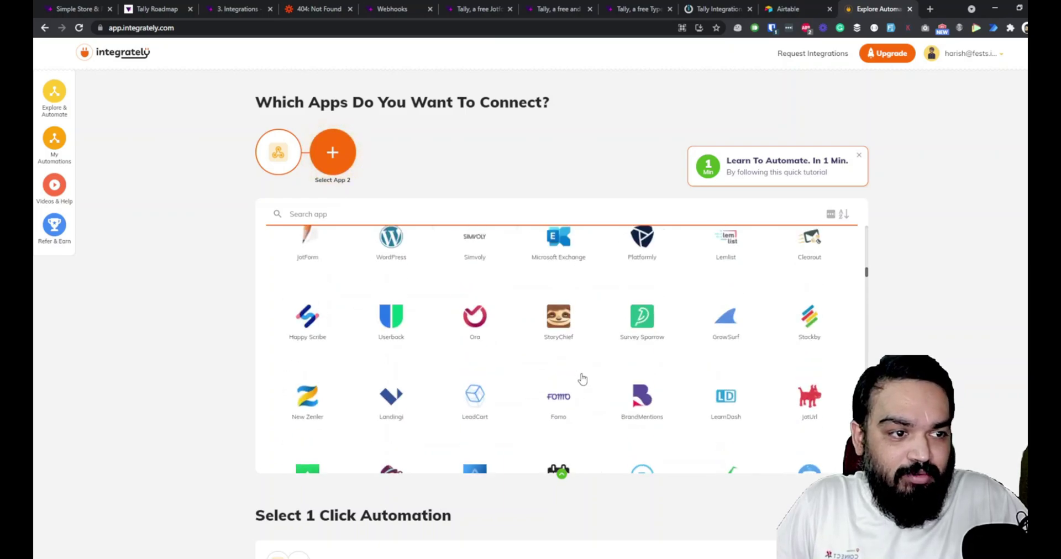
{"action": "scroll", "coordinate": [552, 332], "scroll_direction": "down", "scroll_amount": 3}
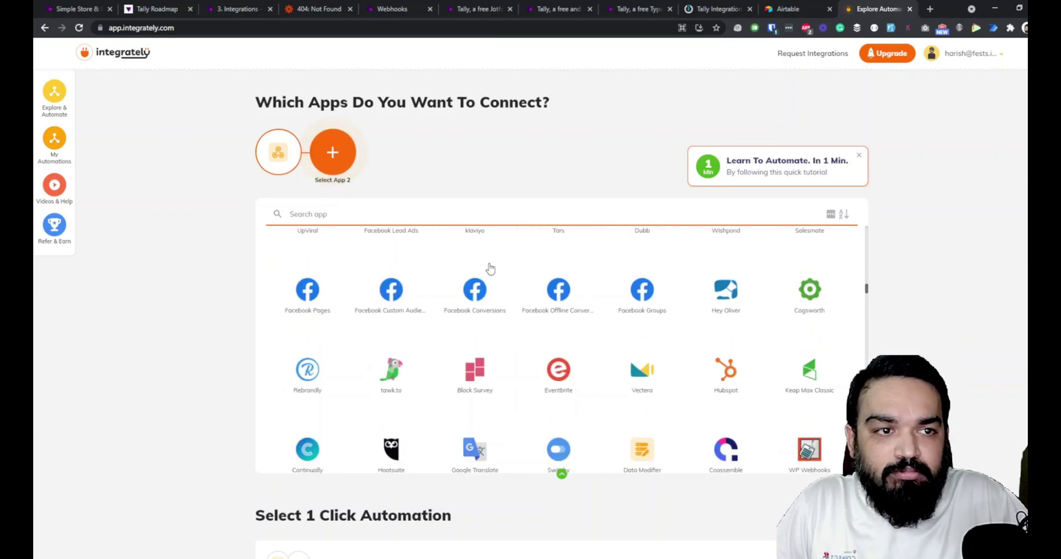
{"action": "left_click", "coordinate": [465, 216]}
{"action": "type", "text": "airta"}
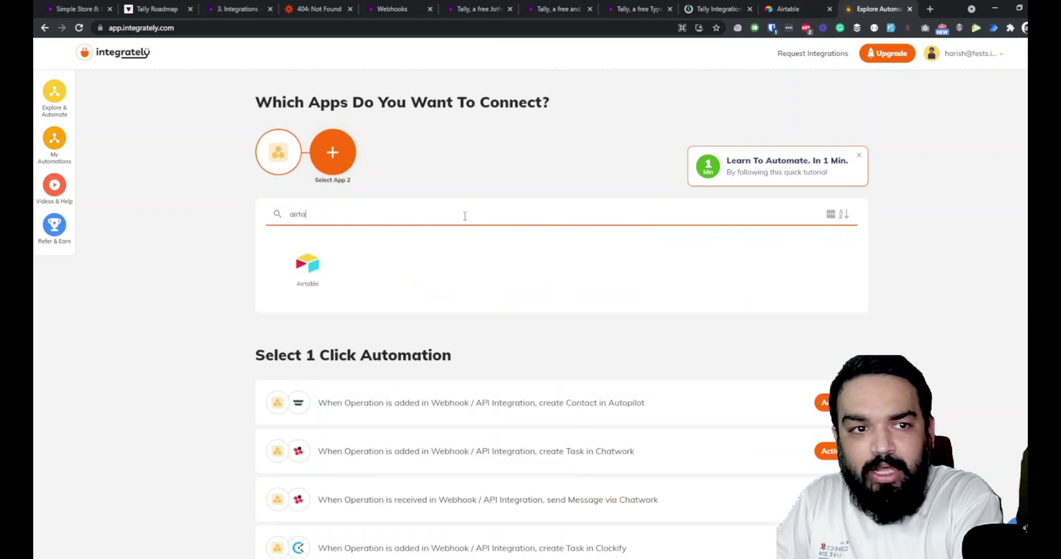
{"action": "left_click", "coordinate": [280, 274]}
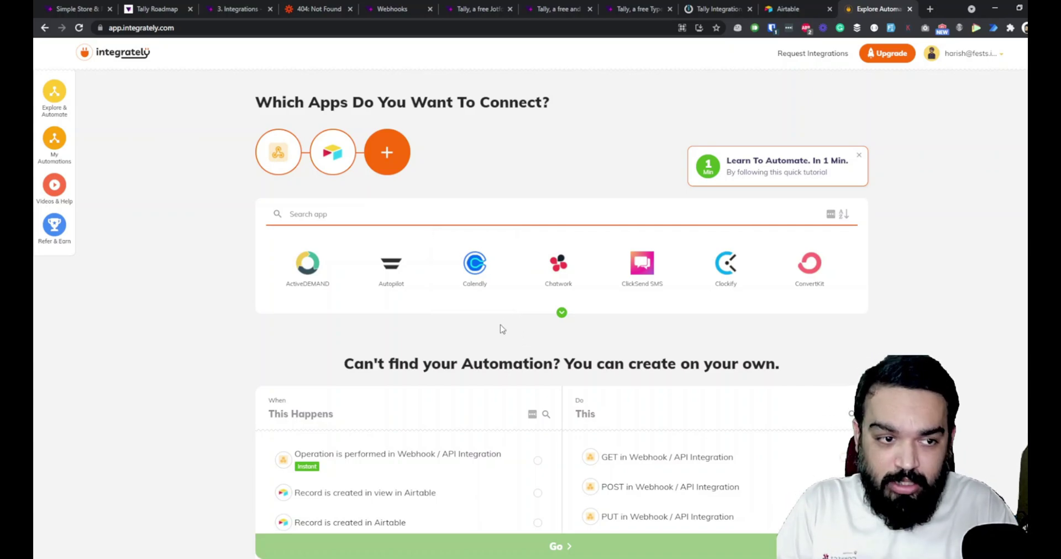
- Build an Integrately flow with the webhook trigger and the Create record in Airtable action
{"action": "scroll", "coordinate": [507, 358], "scroll_direction": "down", "scroll_amount": 5}
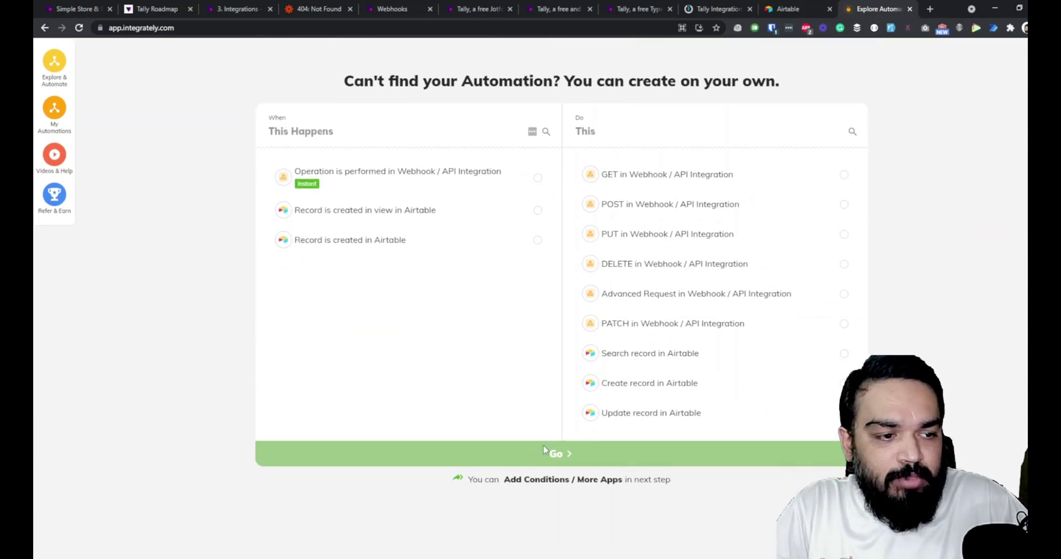
{"action": "left_click", "coordinate": [380, 177]}
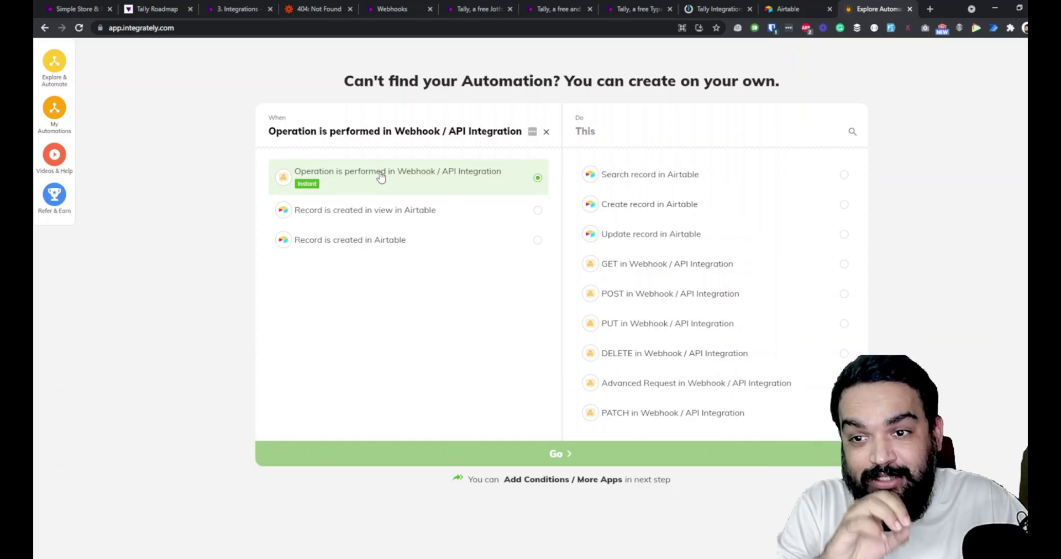
{"action": "left_click", "coordinate": [646, 205]}
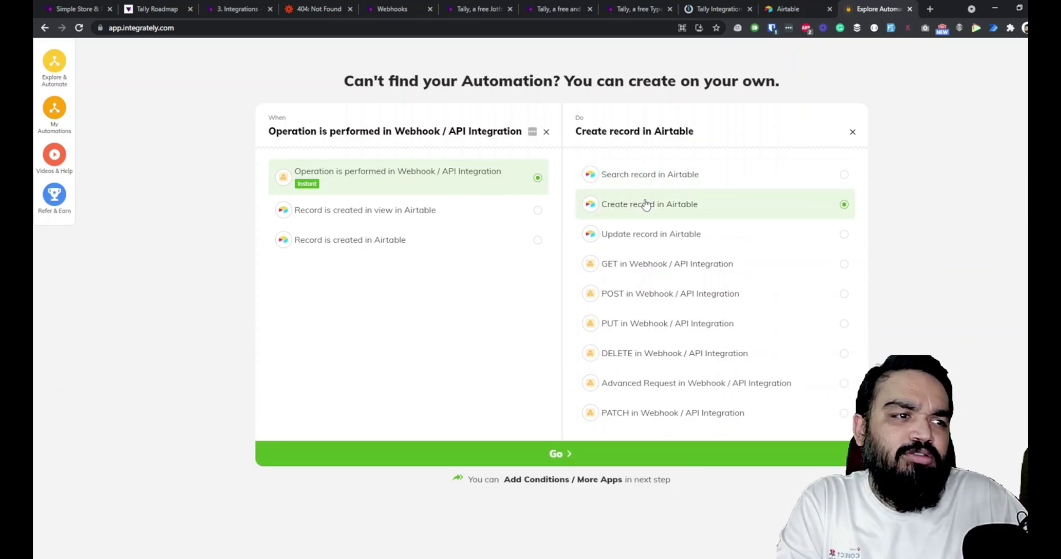
{"action": "left_click", "coordinate": [561, 453]}
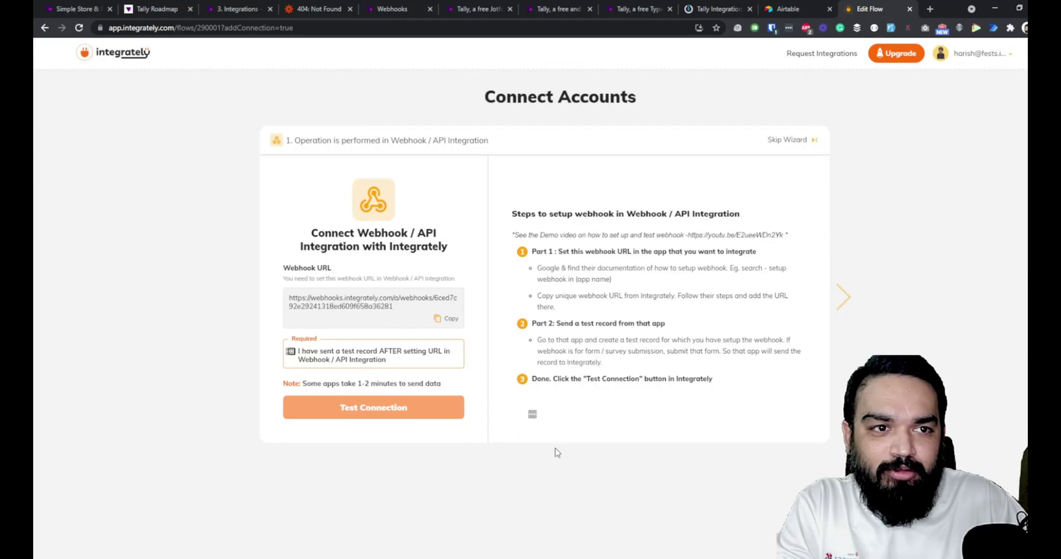
- Copy the flow's webhook URL and connect it as Tally's webhook Endpoint URL
{"action": "left_click_drag", "start_coordinate": [434, 298], "coordinate": [420, 321]}
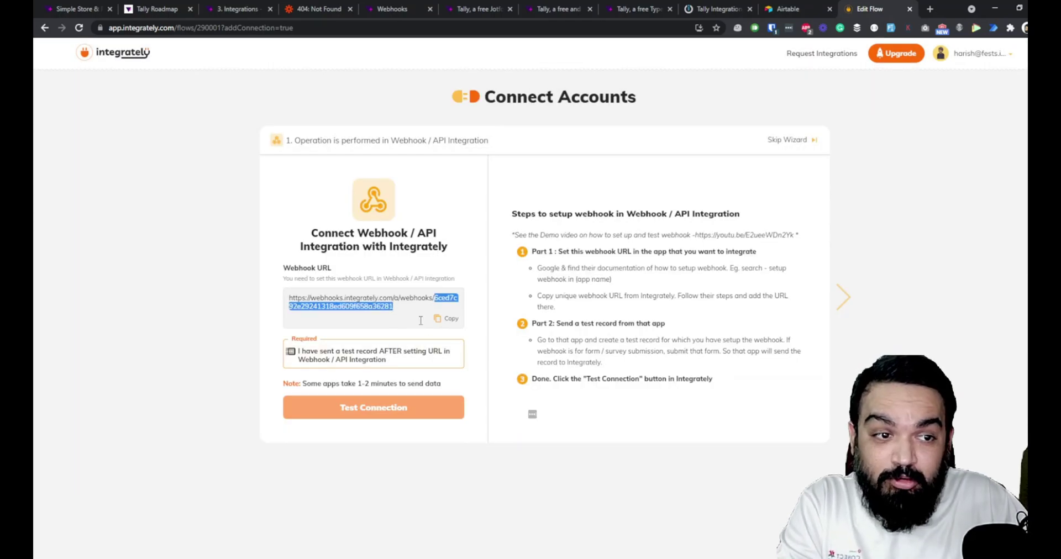
{"action": "left_click", "coordinate": [445, 319]}
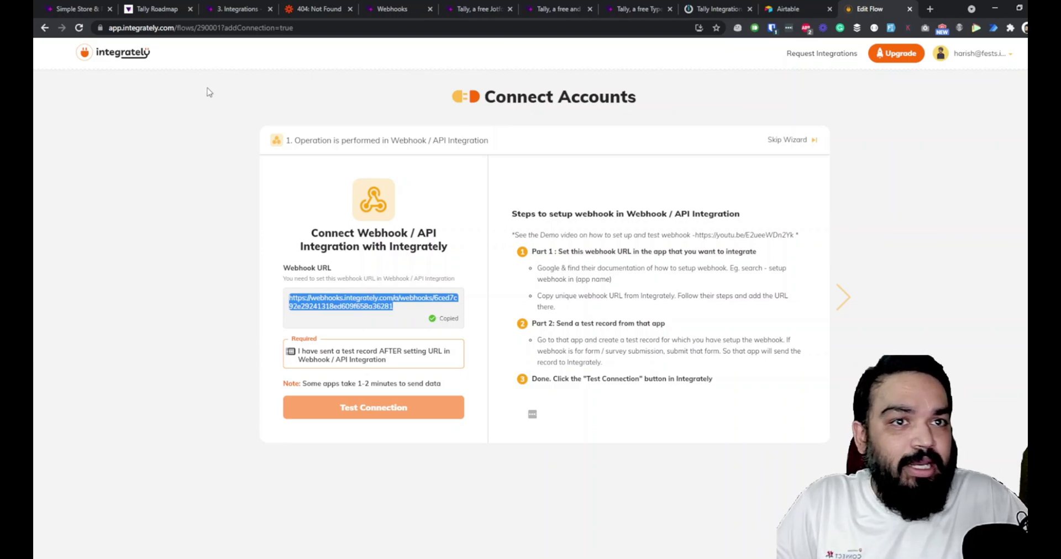
{"action": "left_click", "coordinate": [77, 8]}
{"action": "key", "text": "ctrl+v"}
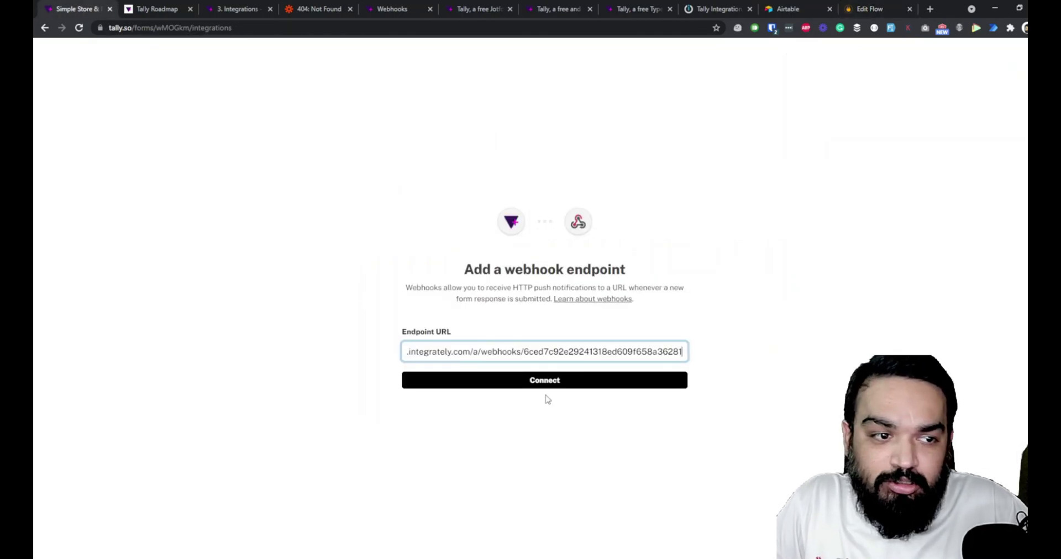
{"action": "left_click", "coordinate": [556, 380]}
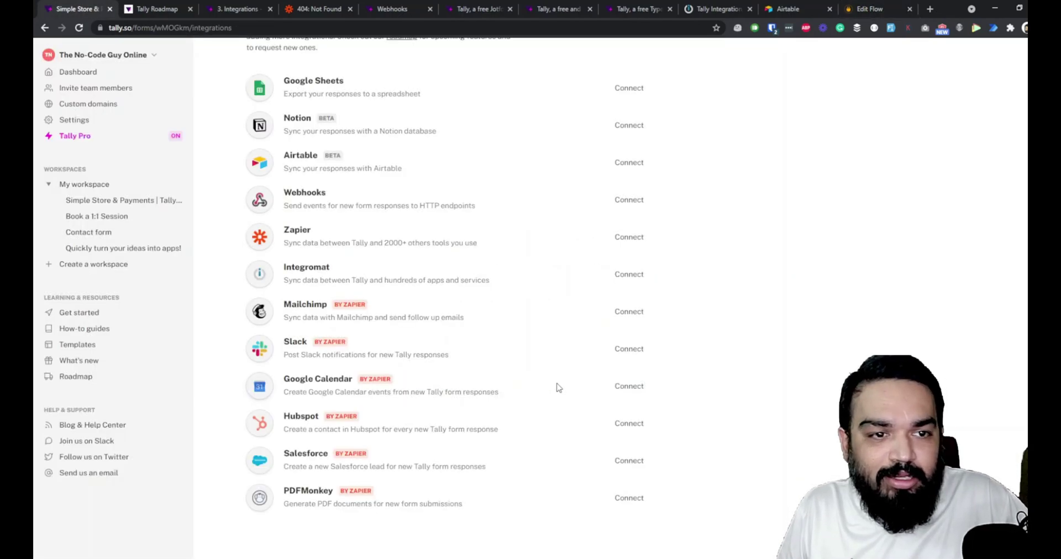
- Send a test event from the webhook's event history in Tally
{"action": "scroll", "coordinate": [557, 381], "scroll_direction": "up", "scroll_amount": 2}
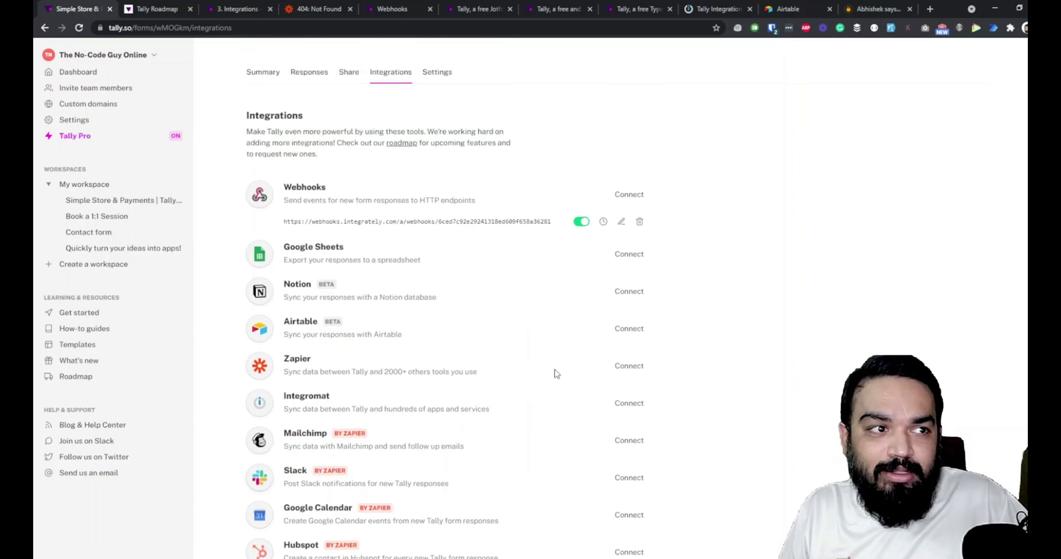
{"action": "left_click", "coordinate": [603, 222]}
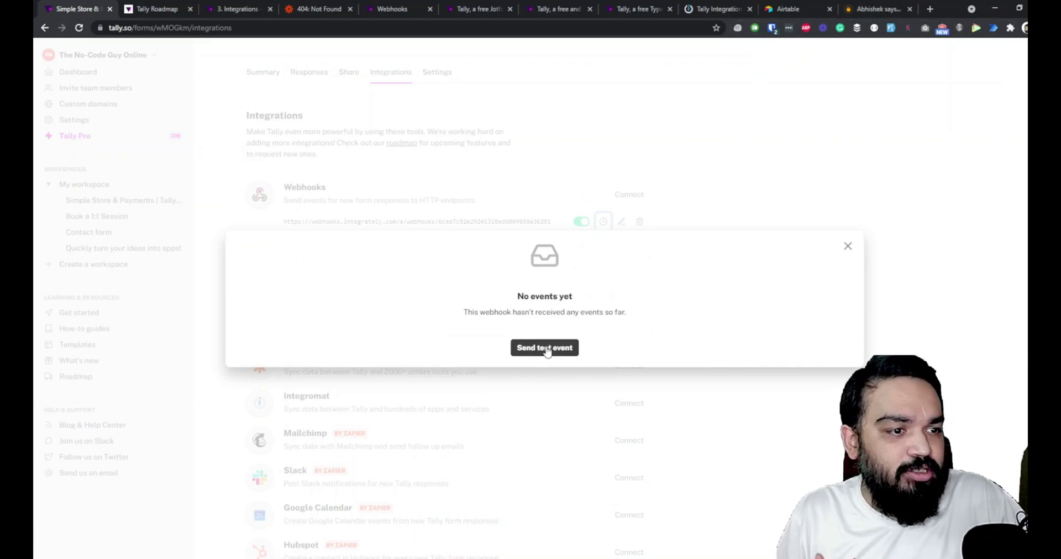
{"action": "left_click", "coordinate": [546, 352]}
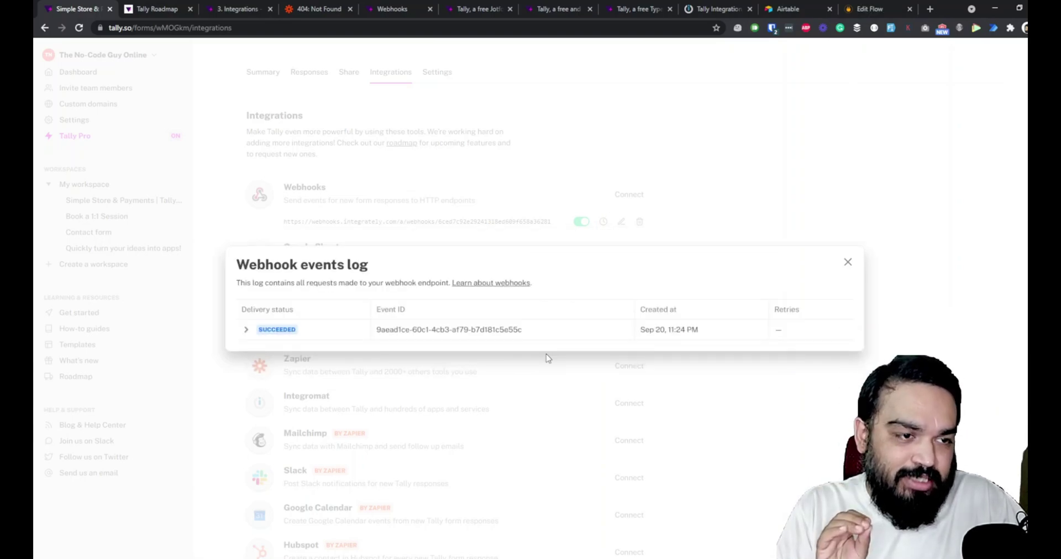
- Expand the SUCCEEDED event and review its JSON payload fields
{"action": "left_click", "coordinate": [246, 330]}
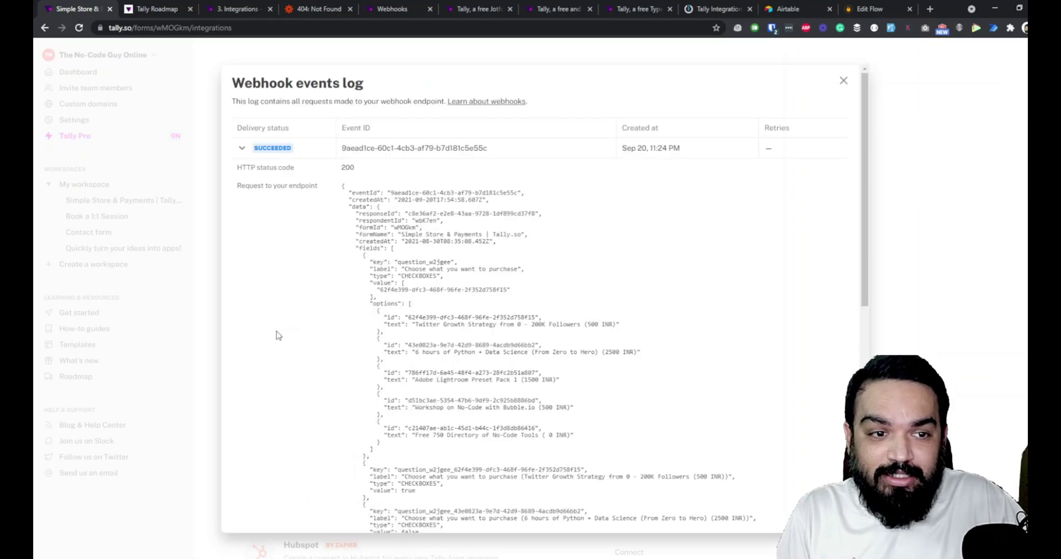
{"action": "scroll", "coordinate": [551, 339], "scroll_direction": "down", "scroll_amount": 4}
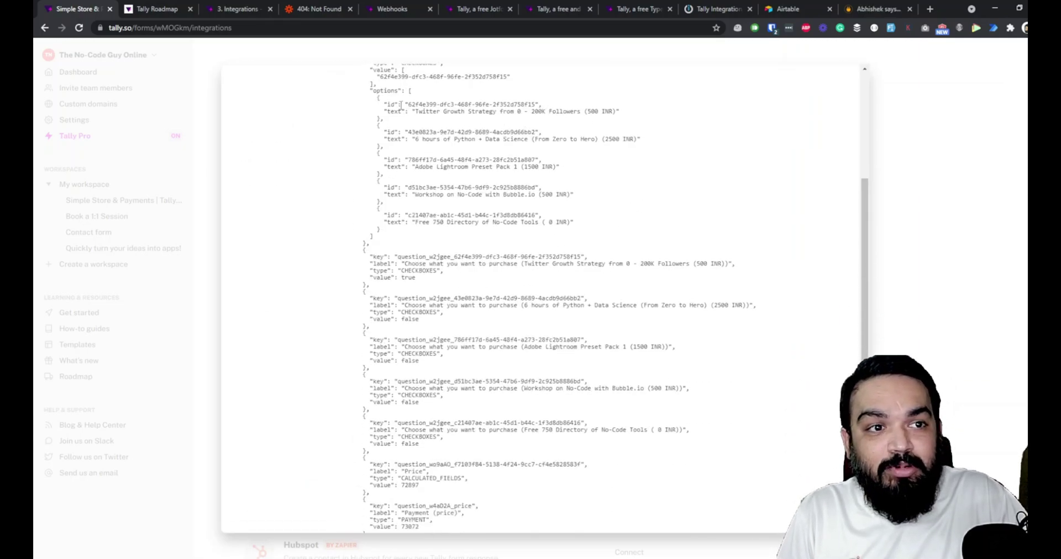
{"action": "scroll", "coordinate": [642, 329], "scroll_direction": "down", "scroll_amount": 2}
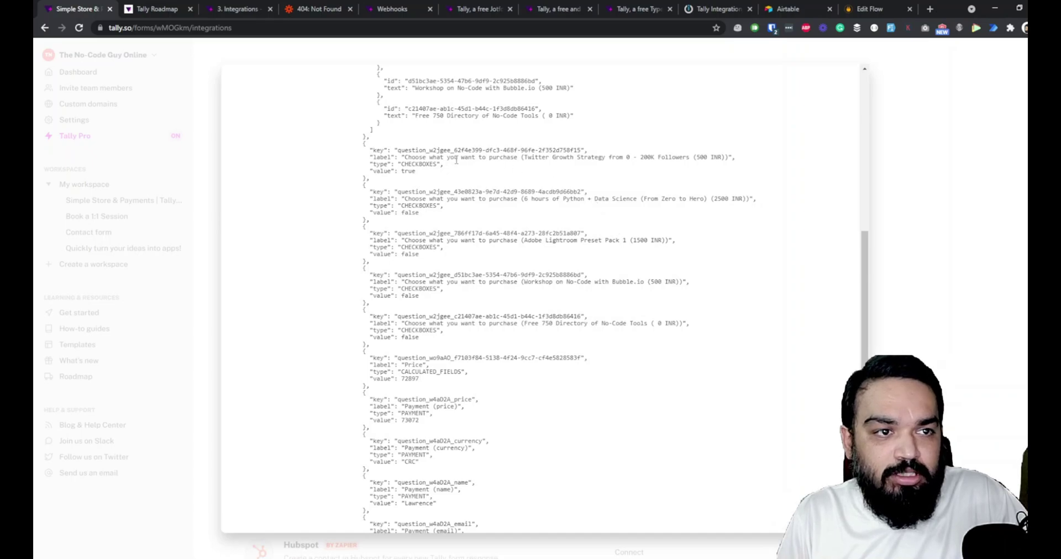
{"action": "left_click_drag", "start_coordinate": [402, 160], "coordinate": [745, 151]}
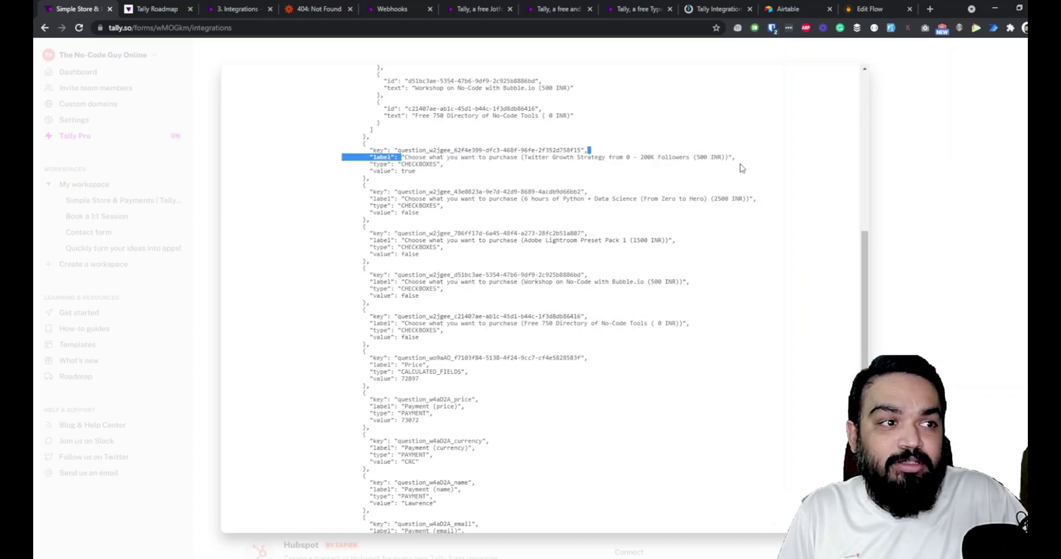
{"action": "left_click", "coordinate": [871, 9]}
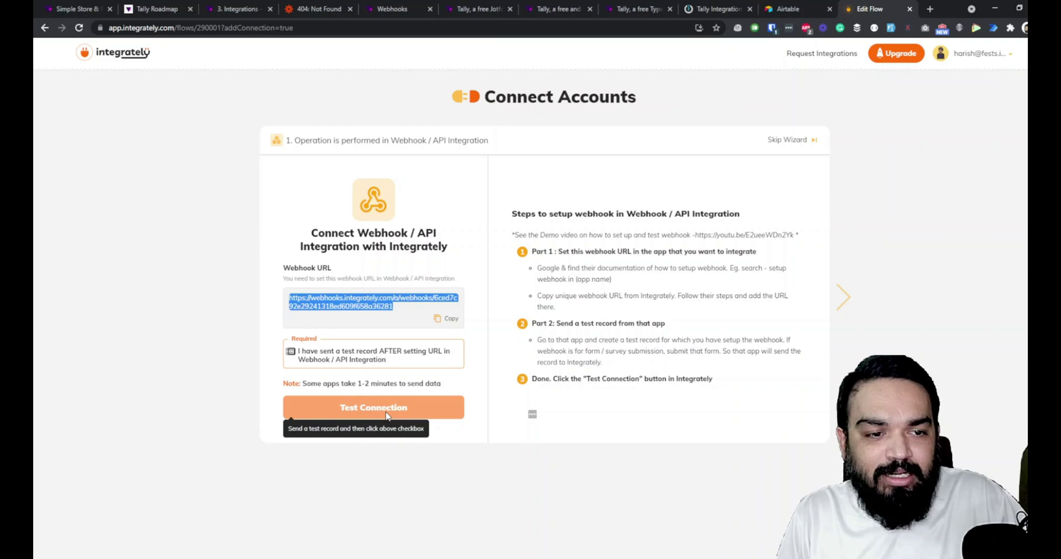
- Fetch the test event and check its fields, from Event Id and form name through payment fields 1–12
{"action": "left_click", "coordinate": [291, 352]}
{"action": "left_click", "coordinate": [366, 406]}
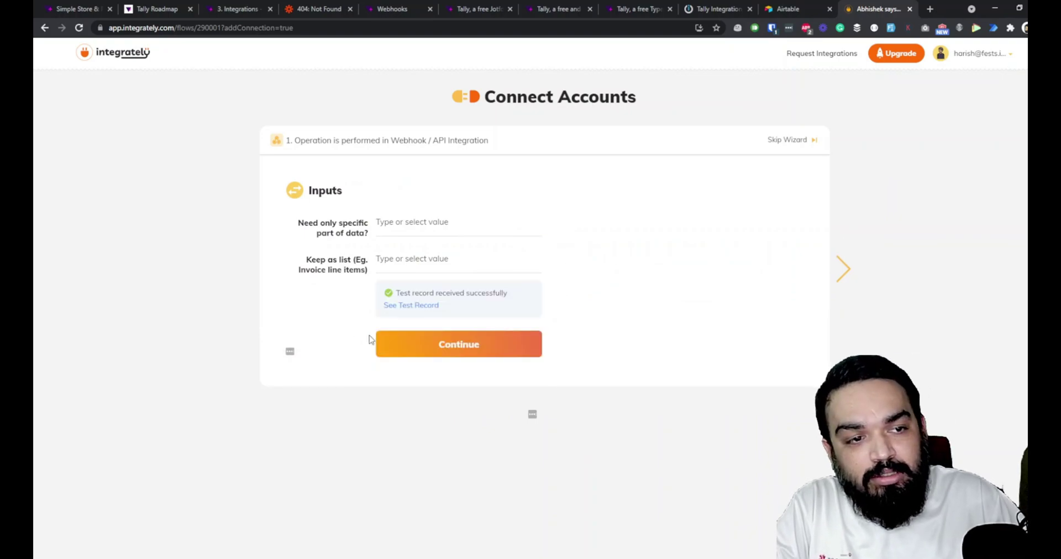
{"action": "left_click", "coordinate": [407, 307]}
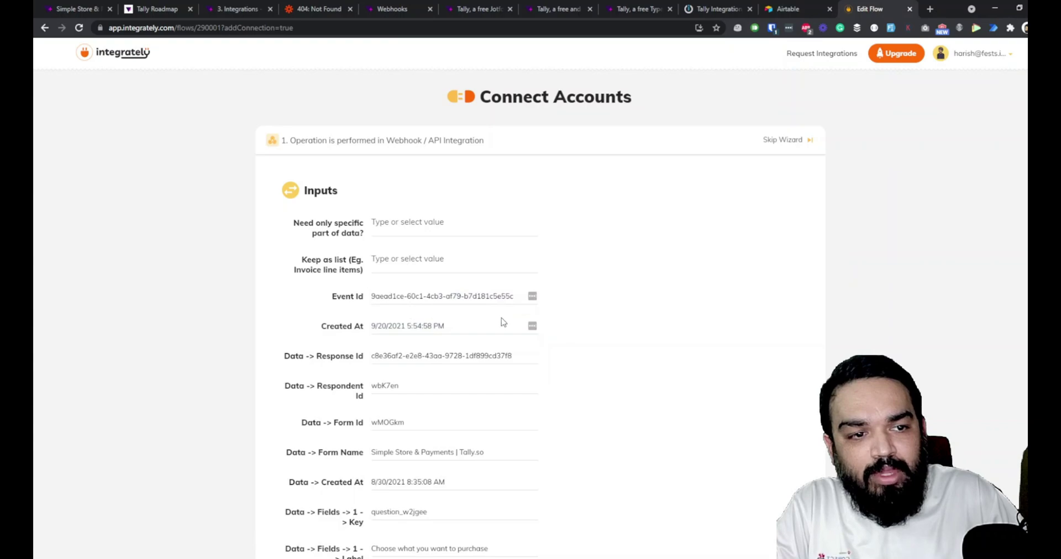
{"action": "scroll", "coordinate": [442, 409], "scroll_direction": "down", "scroll_amount": 8}
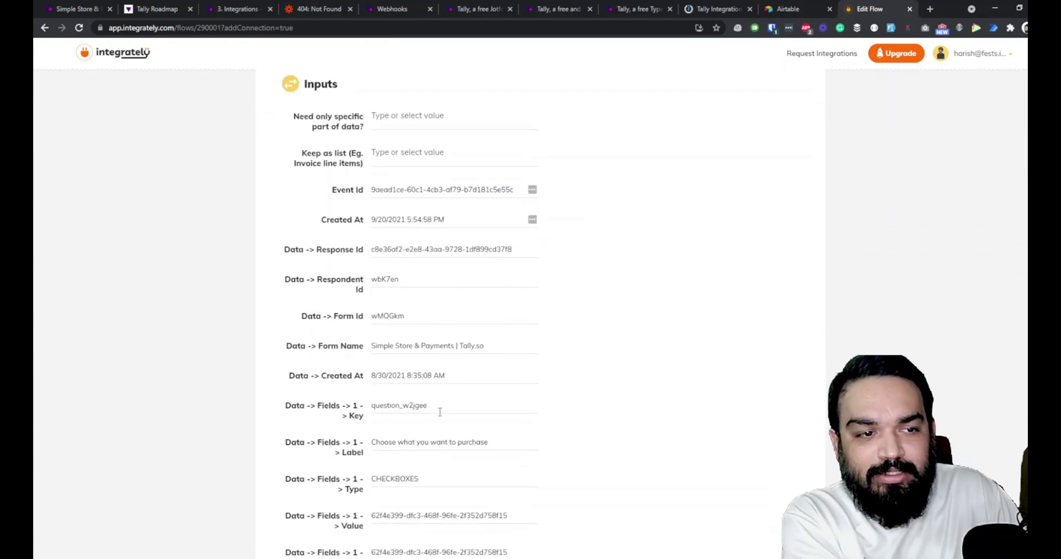
{"action": "scroll", "coordinate": [442, 424], "scroll_direction": "down", "scroll_amount": 15}
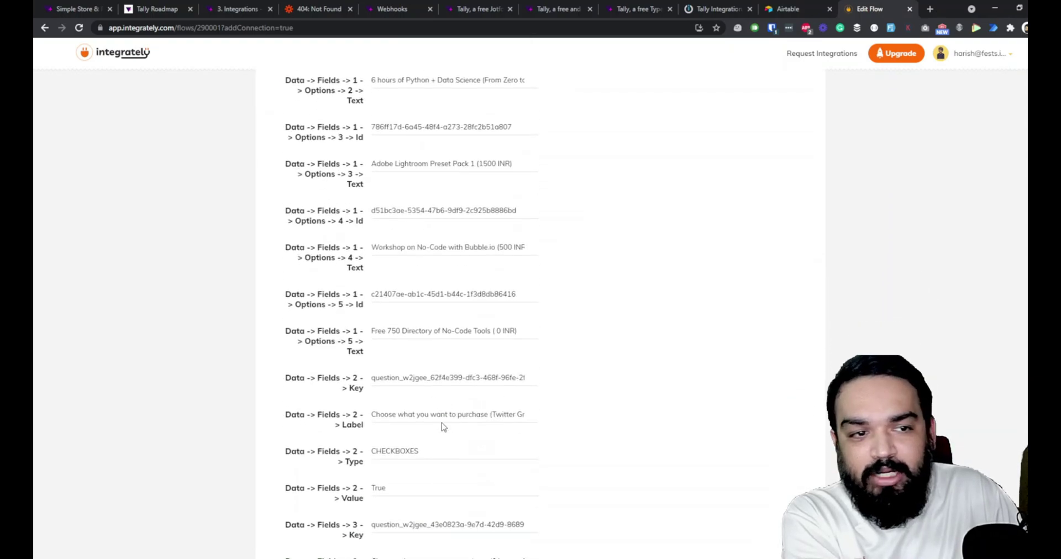
{"action": "scroll", "coordinate": [442, 423], "scroll_direction": "down", "scroll_amount": 13}
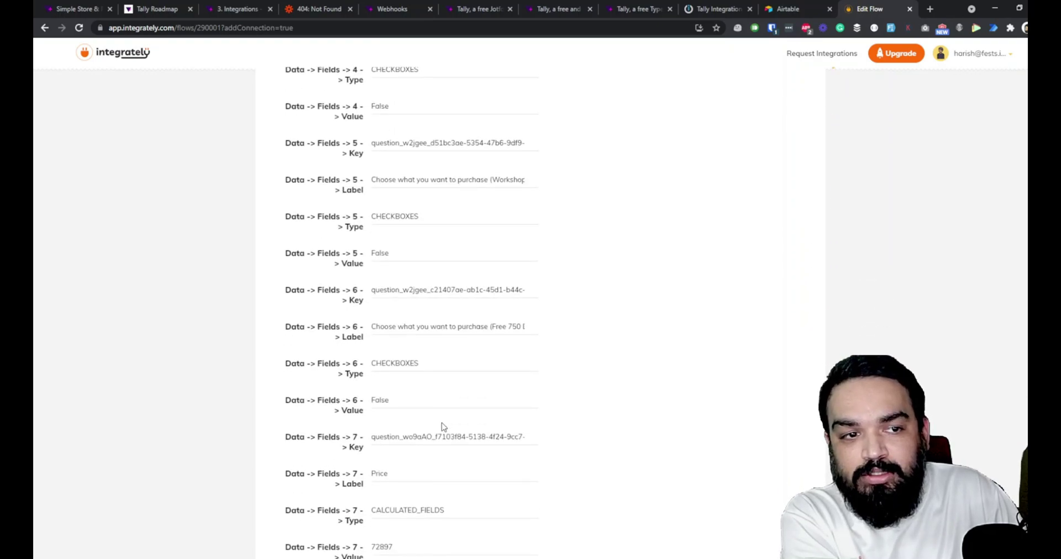
{"action": "scroll", "coordinate": [446, 427], "scroll_direction": "down", "scroll_amount": 7}
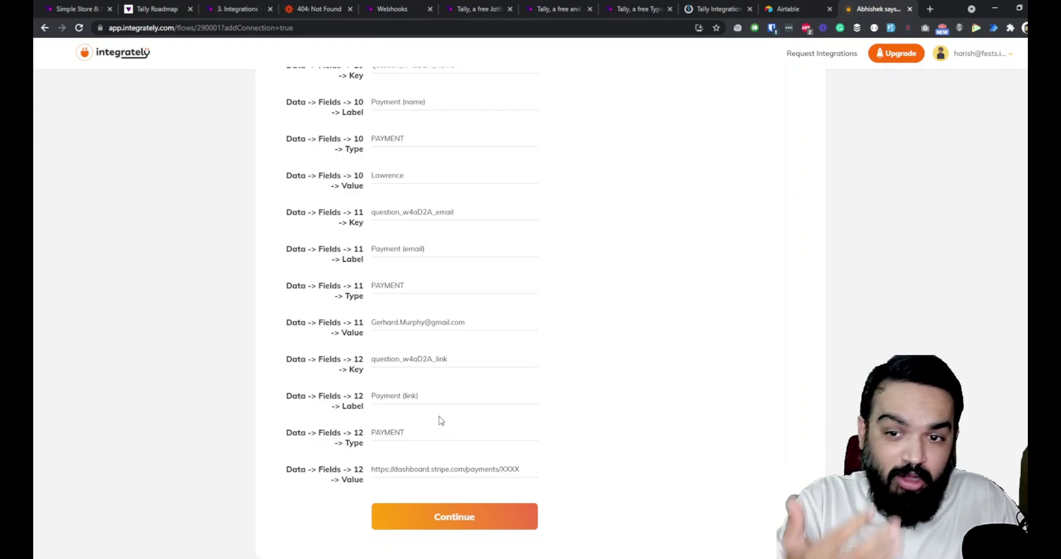
{"action": "scroll", "coordinate": [569, 230], "scroll_direction": "up", "scroll_amount": 20}
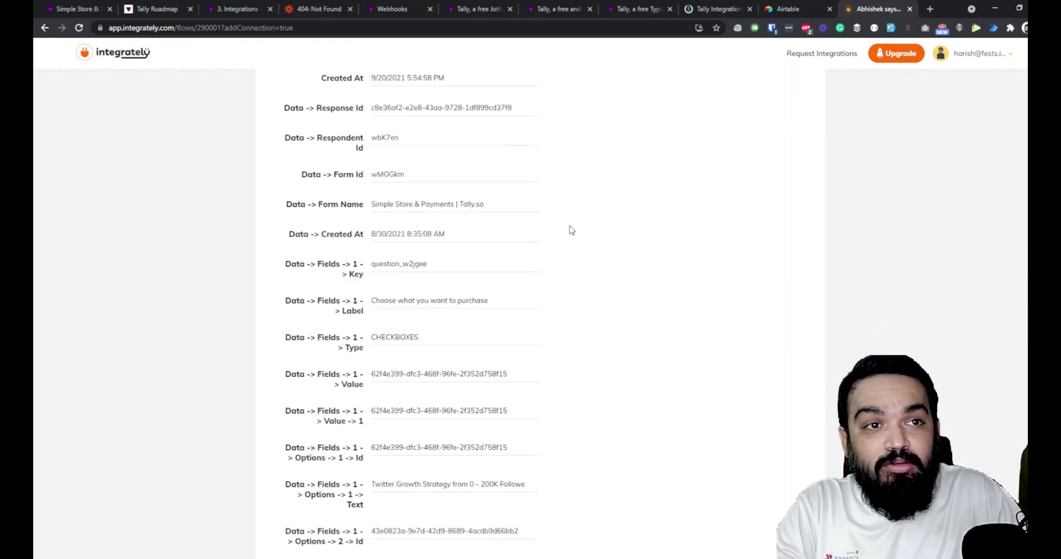
{"action": "scroll", "coordinate": [572, 230], "scroll_direction": "up", "scroll_amount": 5}
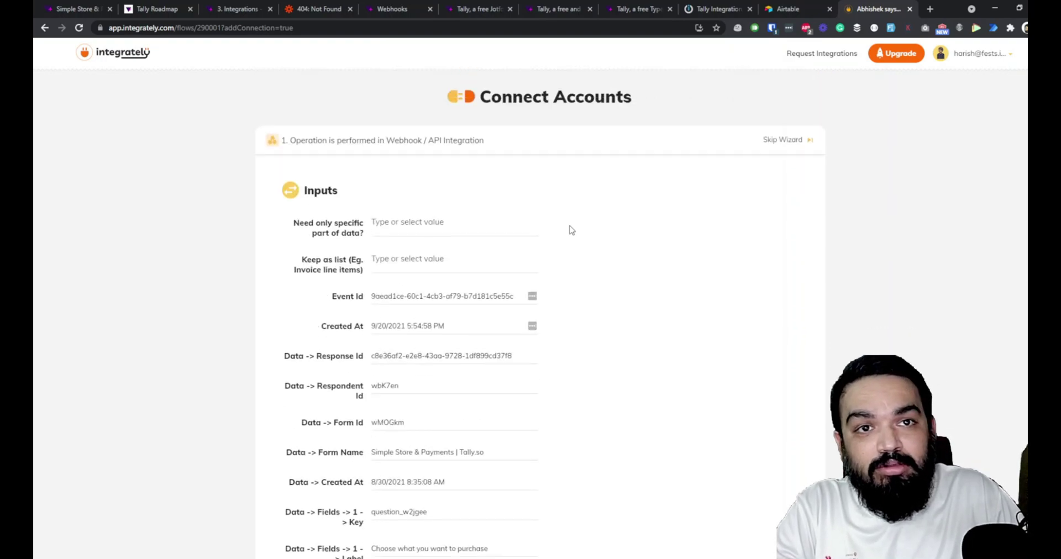
- Close Tally's webhook payload preview, scan the integrations list, and open Zapier's Tally integrations page
{"action": "left_click", "coordinate": [83, 10]}
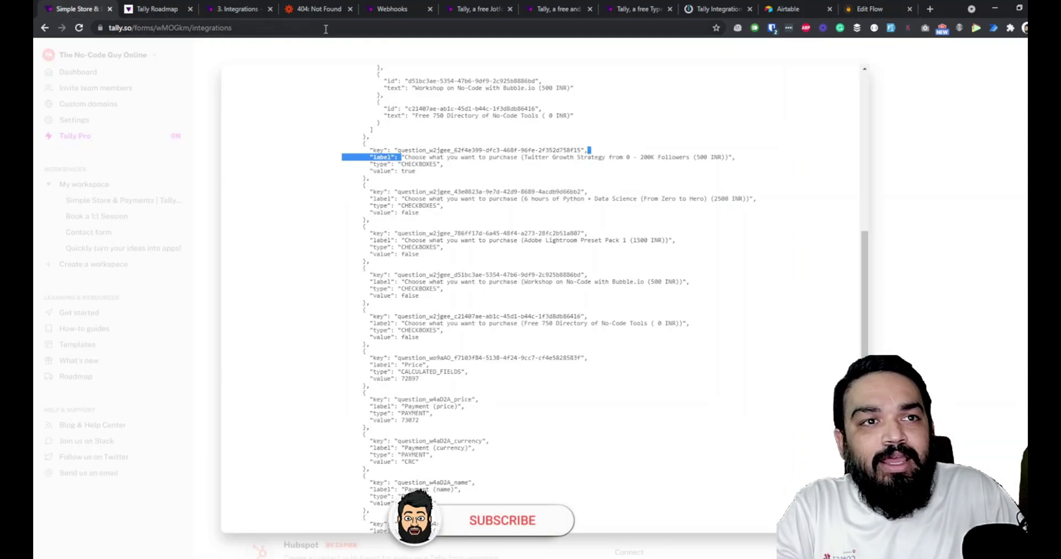
{"action": "left_click", "coordinate": [908, 164]}
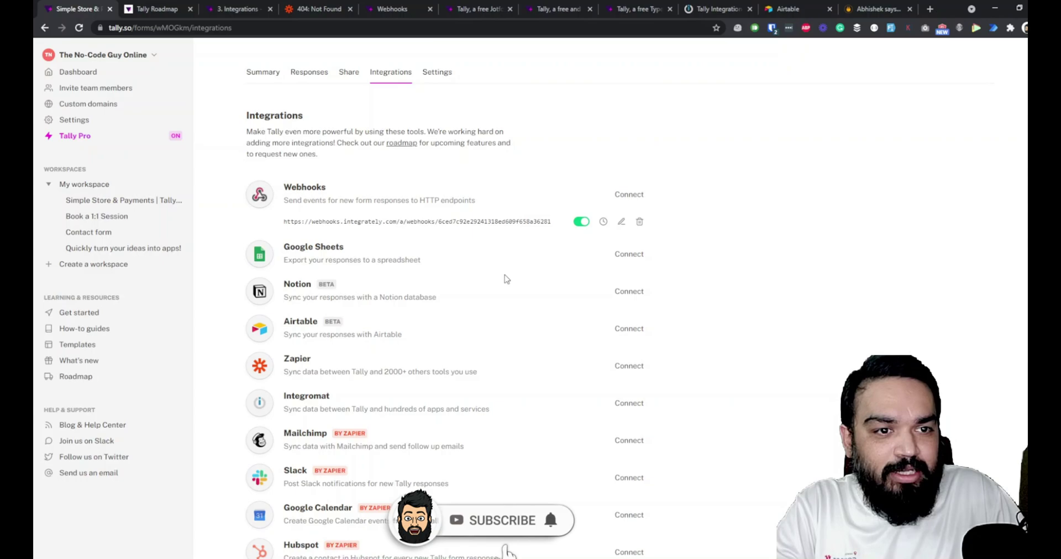
{"action": "scroll", "coordinate": [570, 369], "scroll_direction": "down", "scroll_amount": 3}
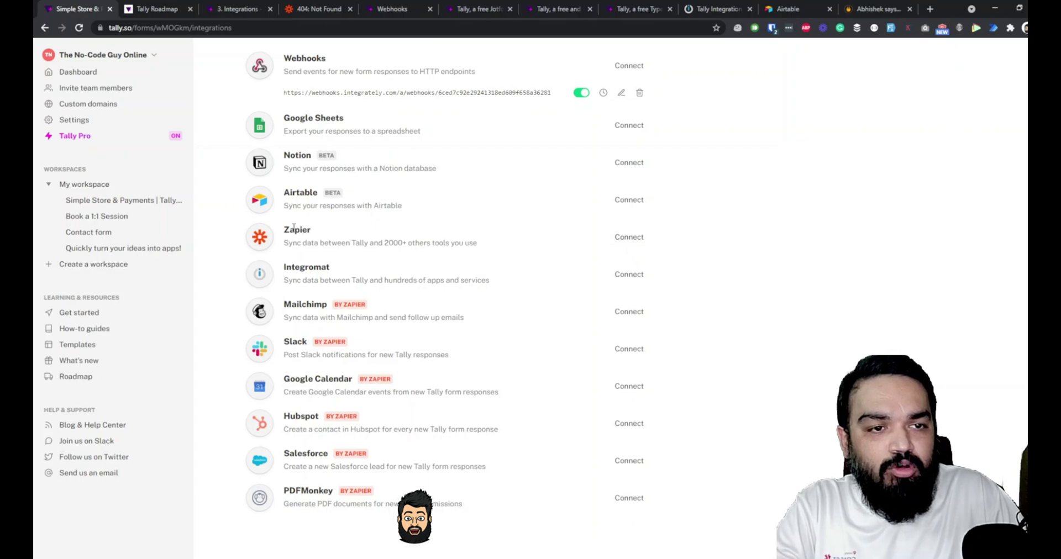
{"action": "left_click", "coordinate": [313, 14]}
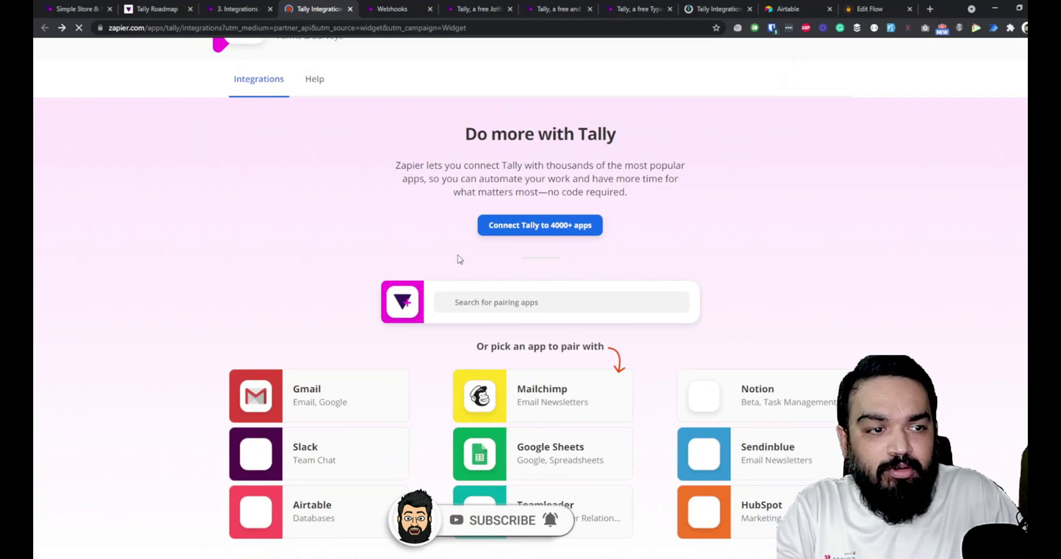
- Look through Zapier's popular Tally workflows and New Response trigger, then go back to Tally's integrations
{"action": "scroll", "coordinate": [497, 303], "scroll_direction": "down", "scroll_amount": 5}
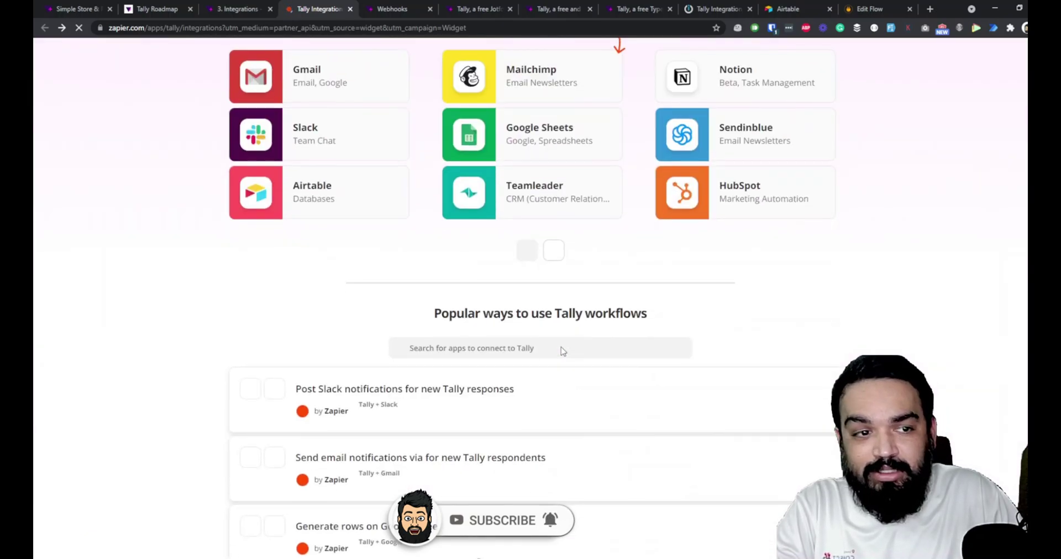
{"action": "scroll", "coordinate": [536, 348], "scroll_direction": "down", "scroll_amount": 5}
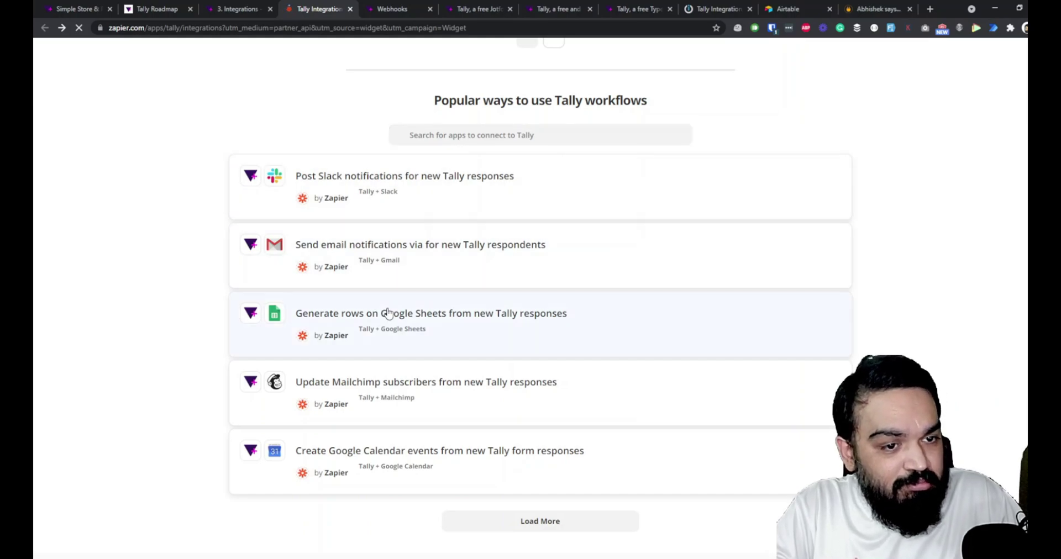
{"action": "scroll", "coordinate": [441, 365], "scroll_direction": "down", "scroll_amount": 4}
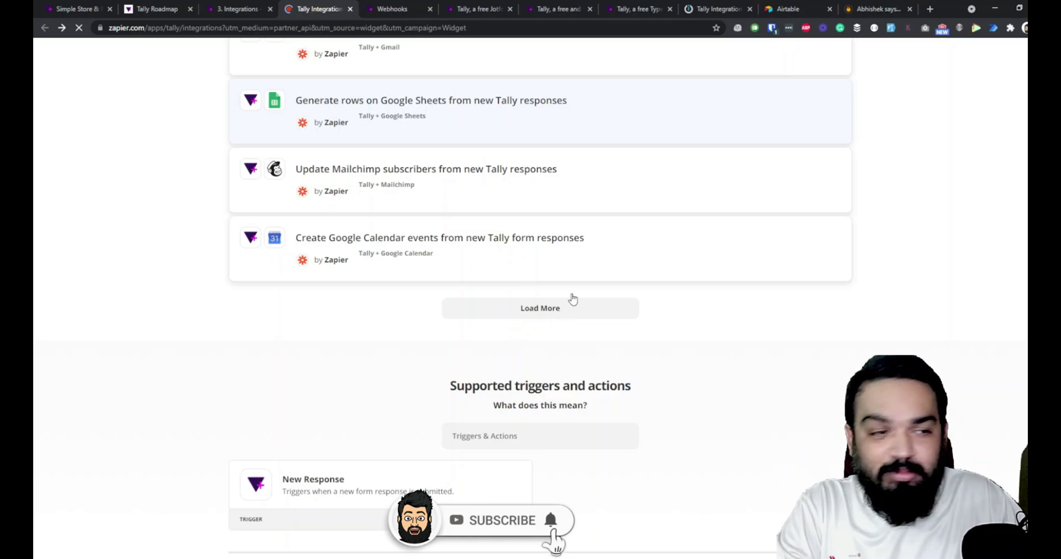
{"action": "scroll", "coordinate": [613, 316], "scroll_direction": "down", "scroll_amount": 5}
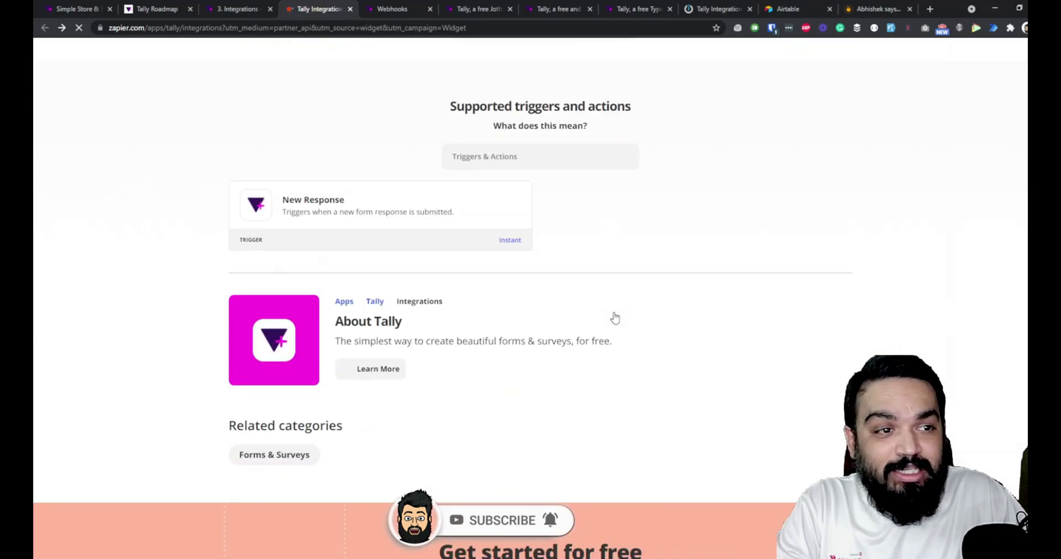
{"action": "scroll", "coordinate": [614, 317], "scroll_direction": "up", "scroll_amount": 4}
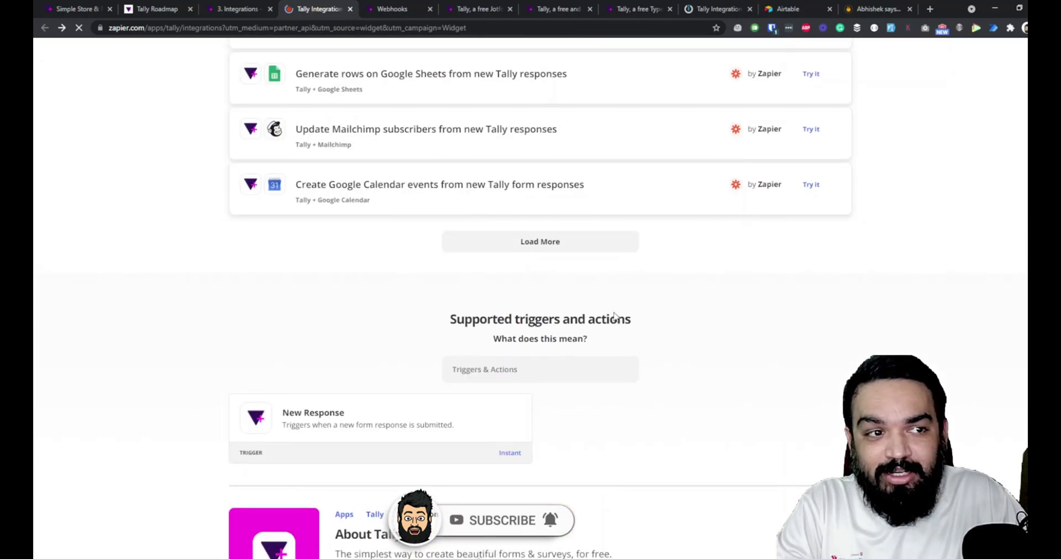
{"action": "scroll", "coordinate": [615, 316], "scroll_direction": "up", "scroll_amount": 2}
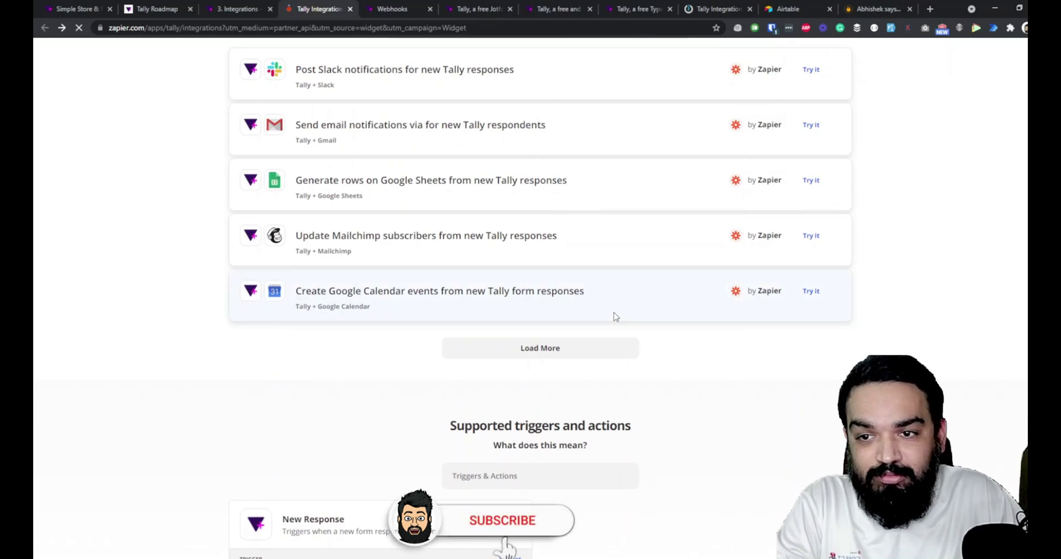
{"action": "scroll", "coordinate": [614, 315], "scroll_direction": "up", "scroll_amount": 6}
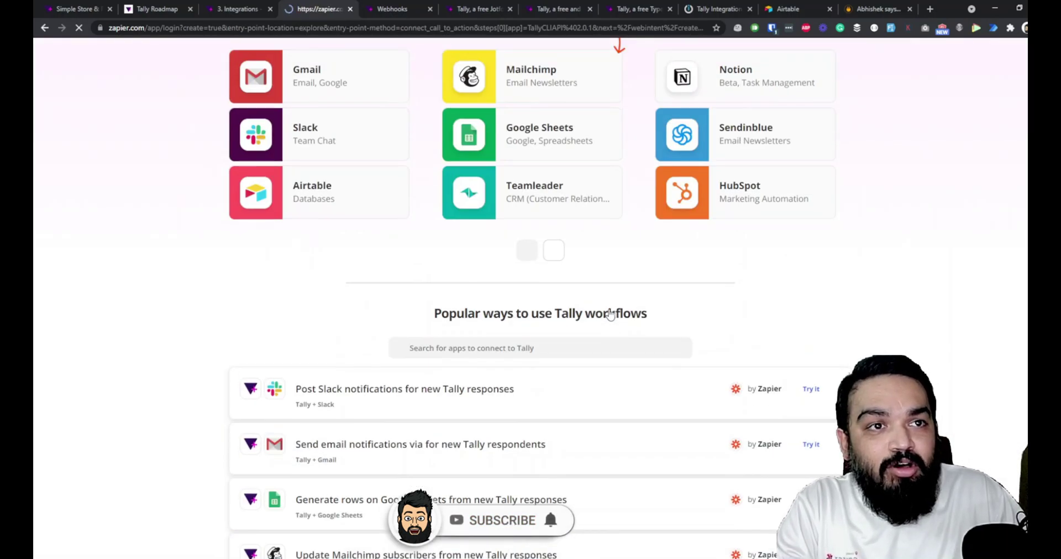
{"action": "left_click", "coordinate": [64, 8]}
- Scroll Tally's integrations page to find the roadmap link
{"action": "scroll", "coordinate": [491, 282], "scroll_direction": "up", "scroll_amount": 1}
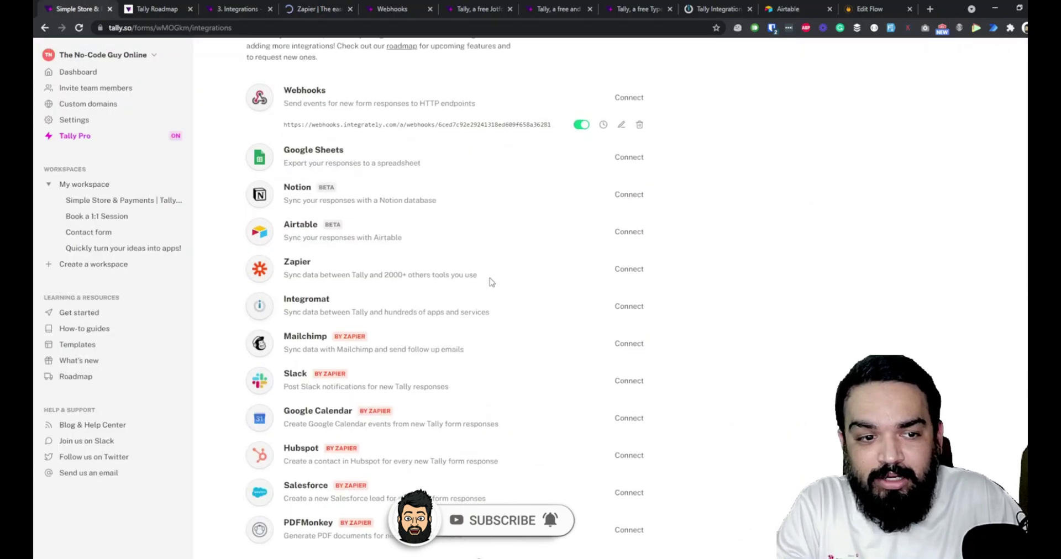
{"action": "scroll", "coordinate": [491, 282], "scroll_direction": "up", "scroll_amount": 3}
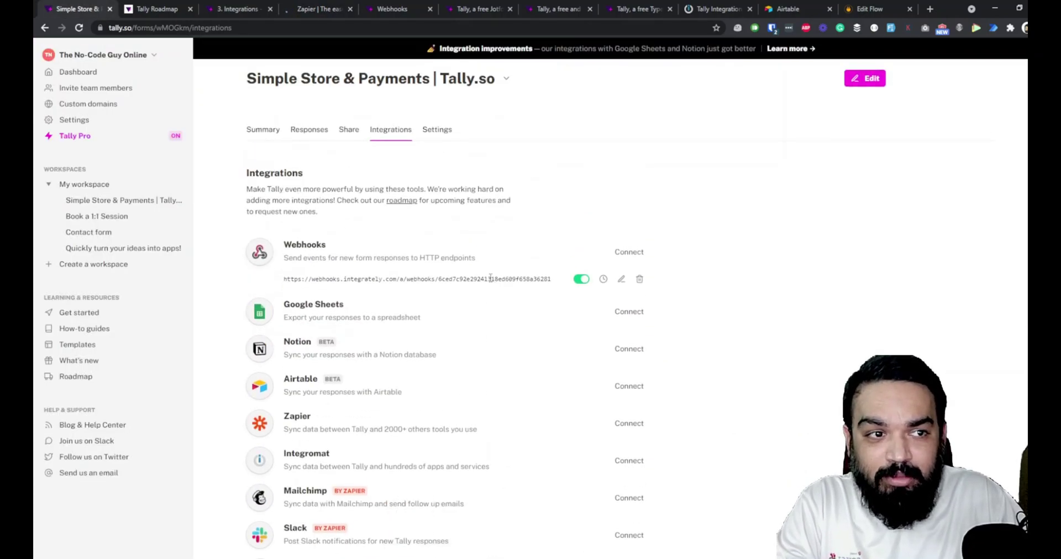
{"action": "scroll", "coordinate": [490, 278], "scroll_direction": "down", "scroll_amount": 3}
{"action": "scroll", "coordinate": [489, 277], "scroll_direction": "up", "scroll_amount": 3}
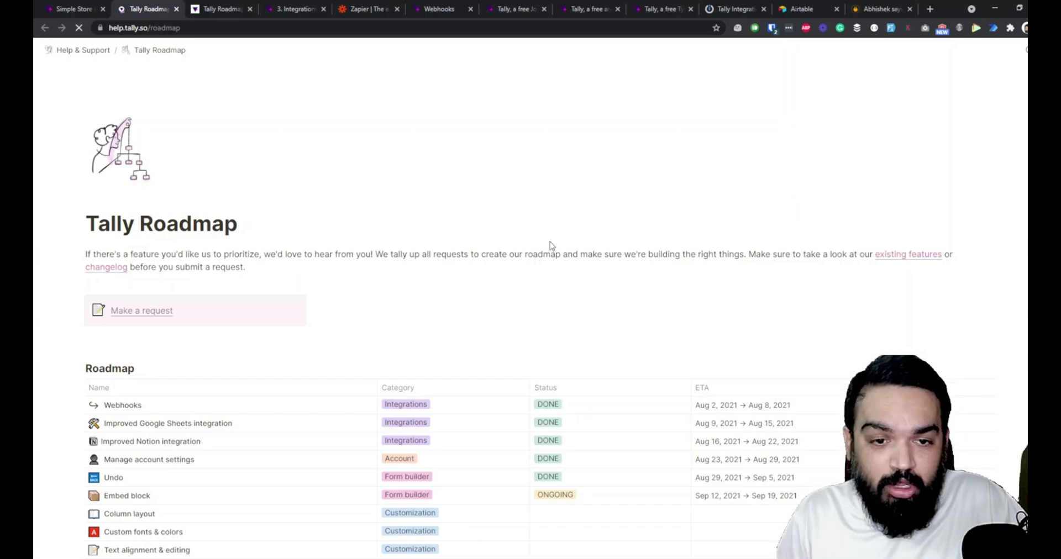
{"action": "scroll", "coordinate": [548, 248], "scroll_direction": "down", "scroll_amount": 5}
{"action": "scroll", "coordinate": [547, 251], "scroll_direction": "up", "scroll_amount": 5}
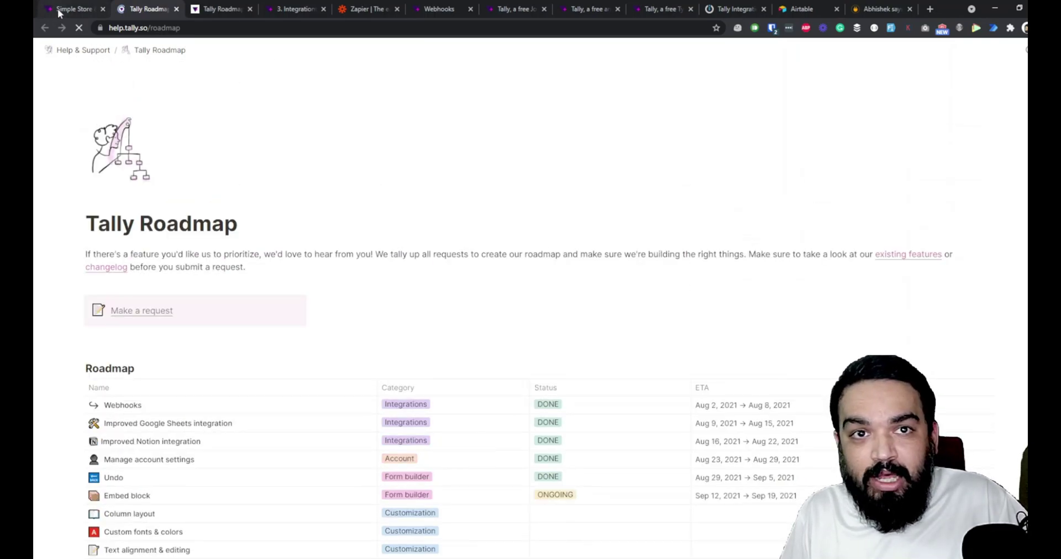
{"action": "left_click", "coordinate": [59, 13]}
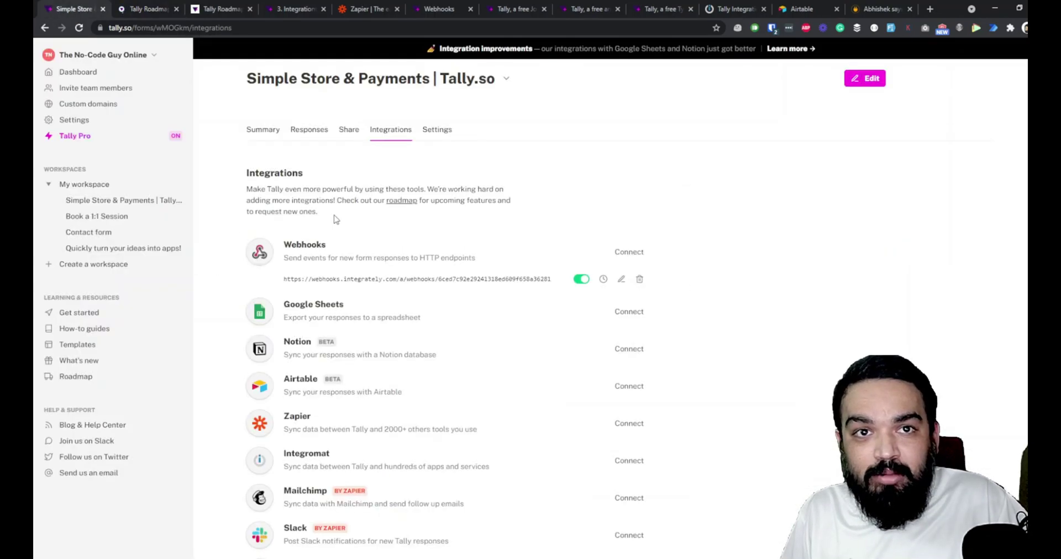
- Read Tally's roadmap: Webhooks, Notion and Undo done, Embed block ongoing, plus the feature-request form
{"action": "left_click", "coordinate": [134, 10]}
{"action": "scroll", "coordinate": [309, 343], "scroll_direction": "down", "scroll_amount": 5}
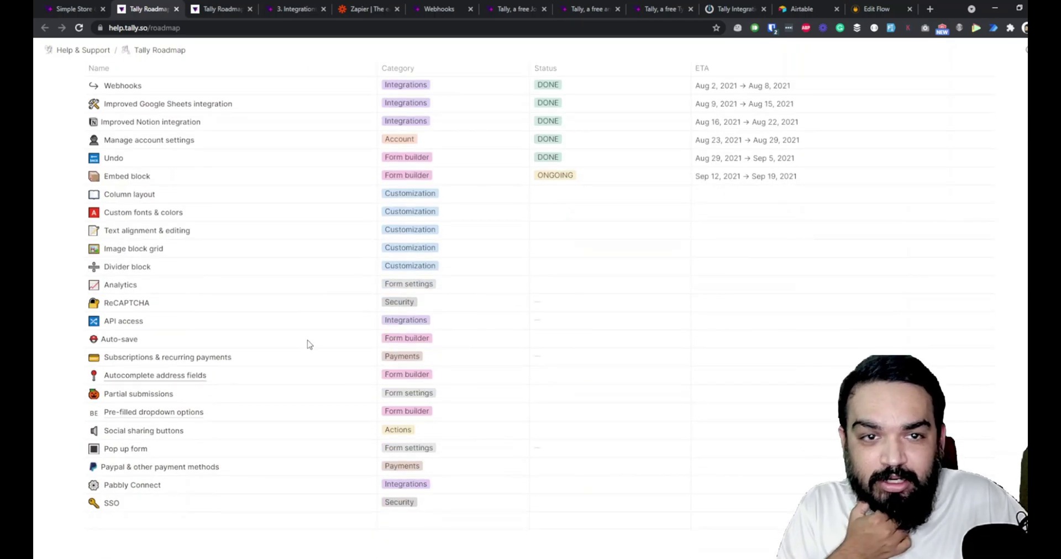
{"action": "scroll", "coordinate": [309, 344], "scroll_direction": "up", "scroll_amount": 2}
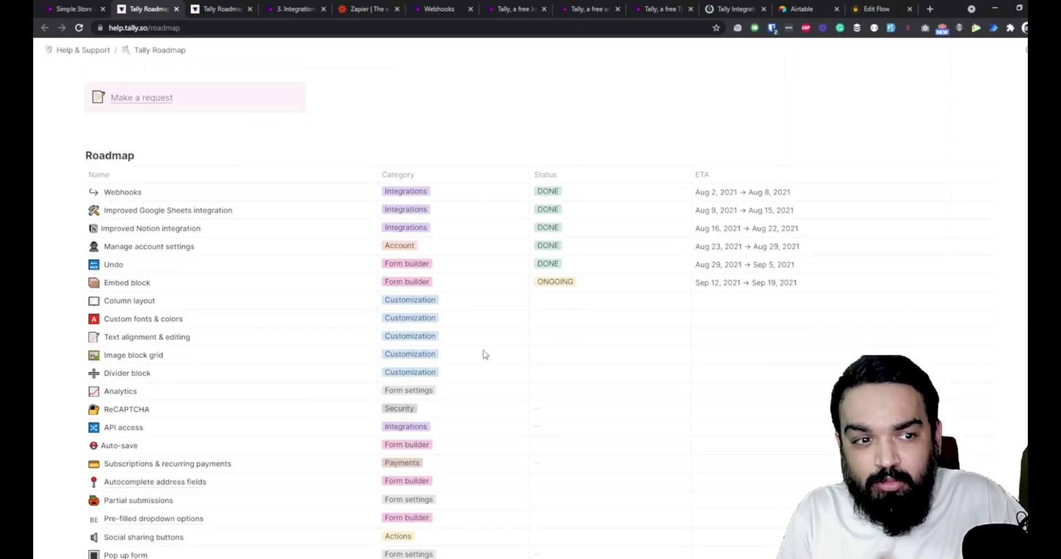
{"action": "scroll", "coordinate": [464, 378], "scroll_direction": "down", "scroll_amount": 4}
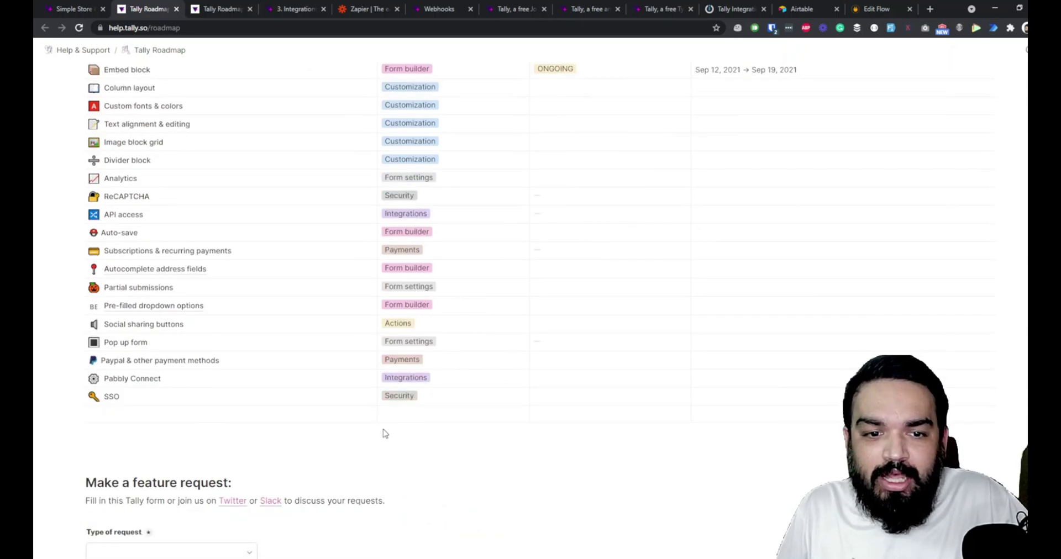
{"action": "scroll", "coordinate": [385, 433], "scroll_direction": "down", "scroll_amount": 4}
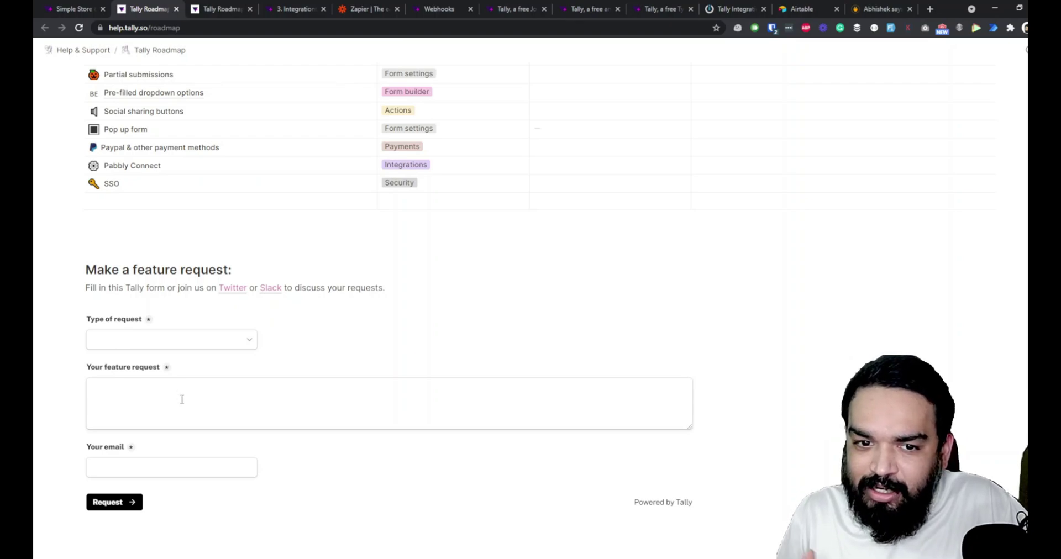
{"action": "scroll", "coordinate": [392, 428], "scroll_direction": "up", "scroll_amount": 8}
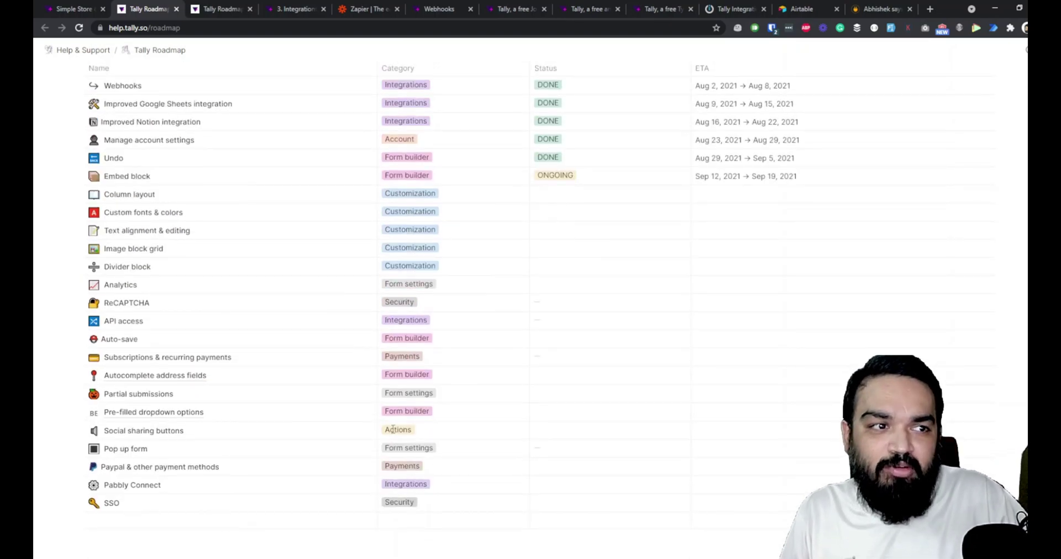